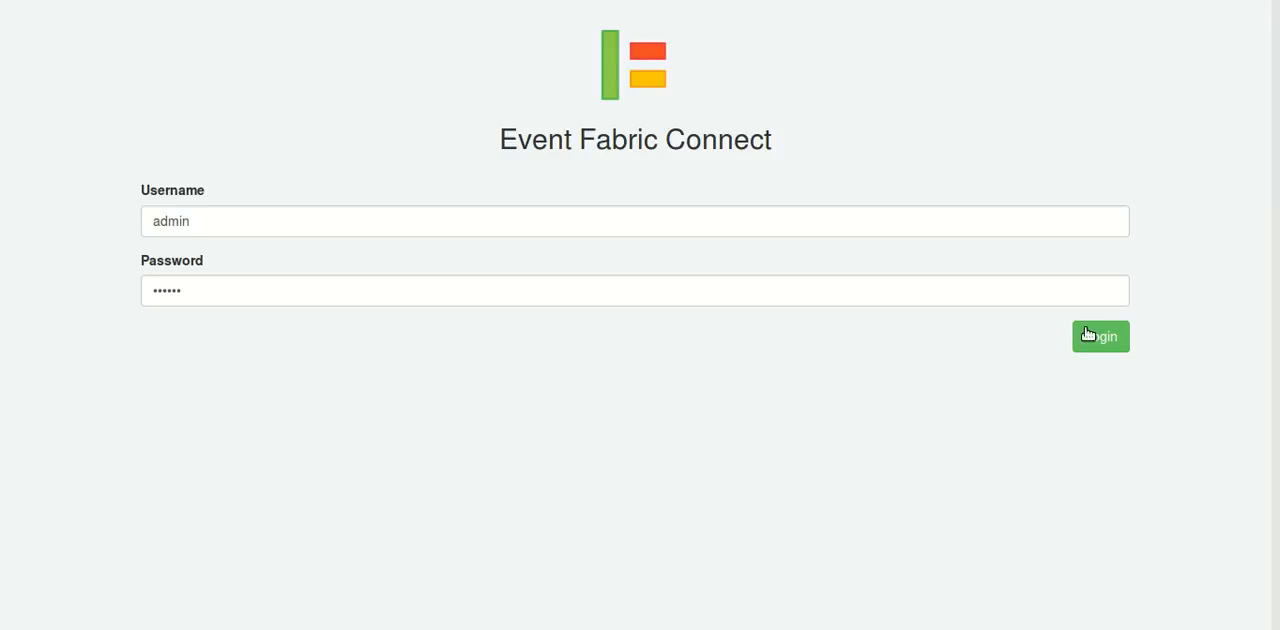
Log in with the prefilled credentials and start creating a new target.
click(1100, 340)
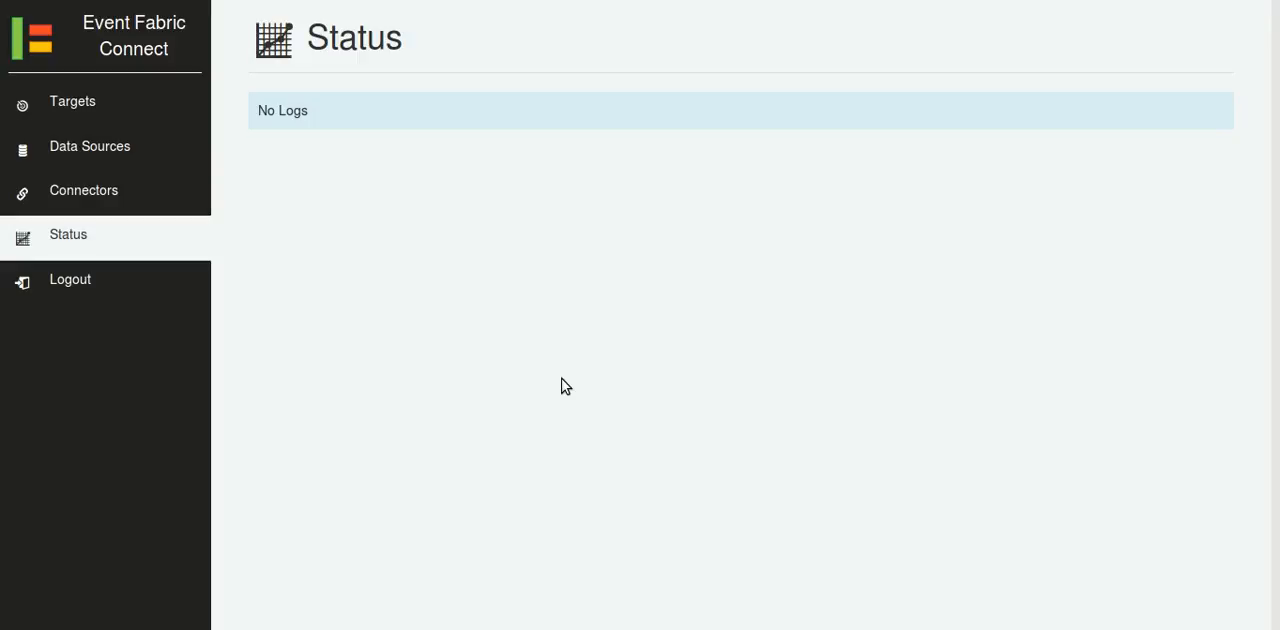
click(97, 112)
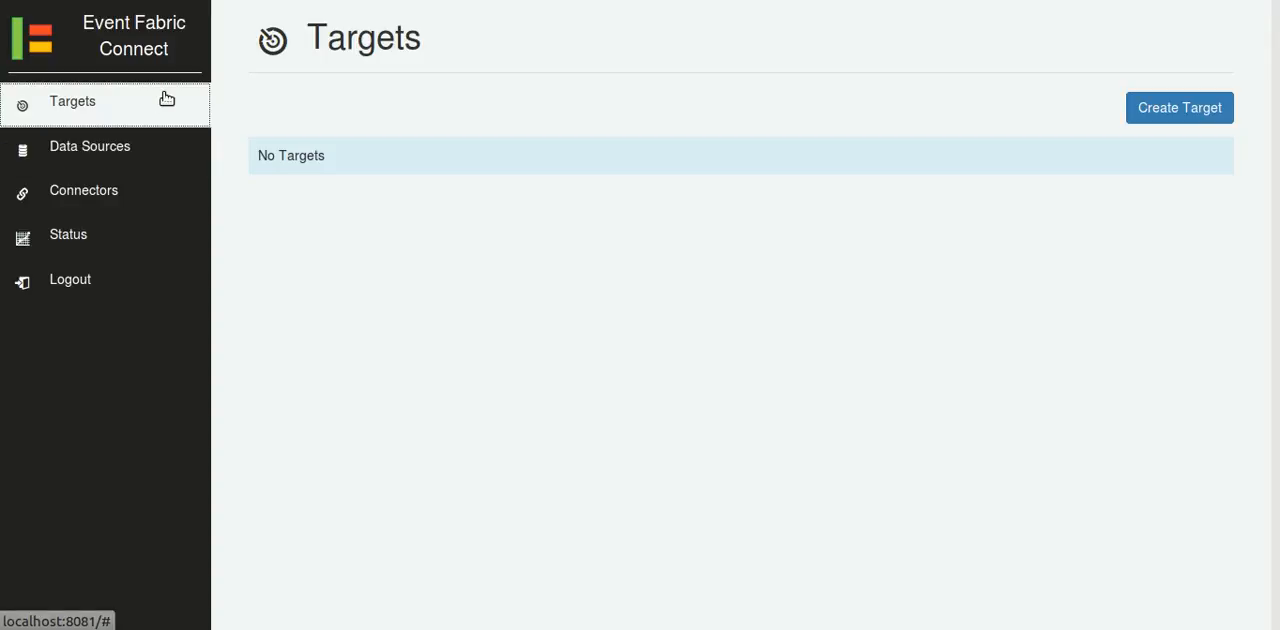
click(1141, 112)
Name the new target with the account's username followed by "@ event-fabric.com".
click(793, 178)
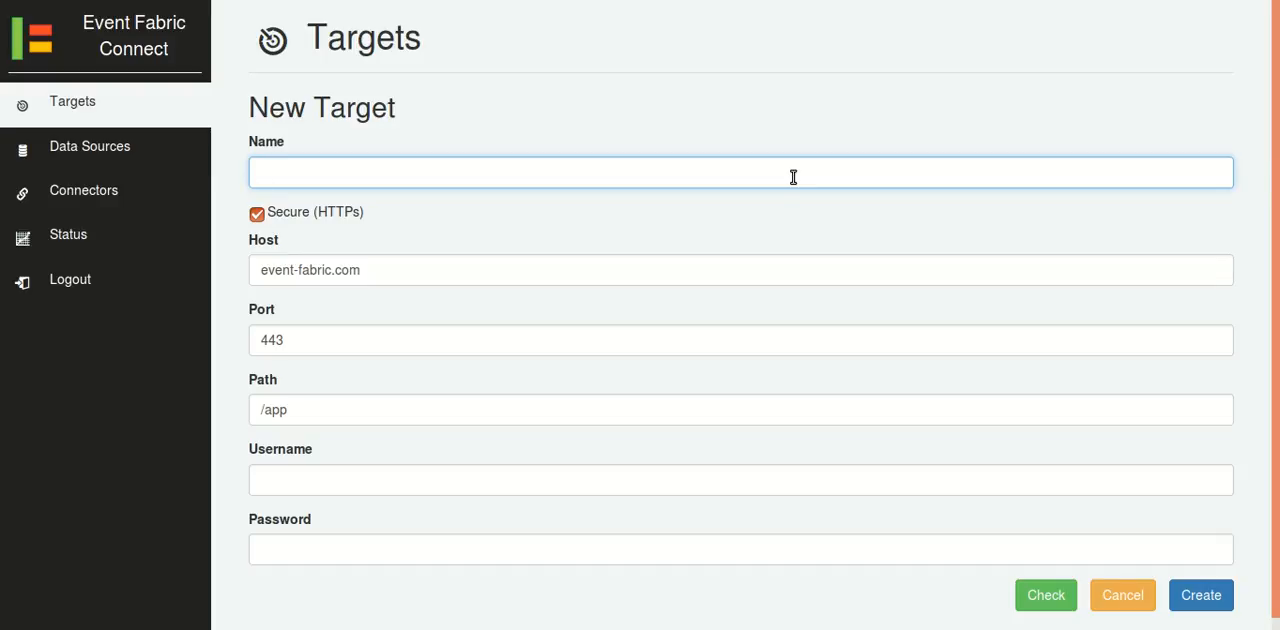
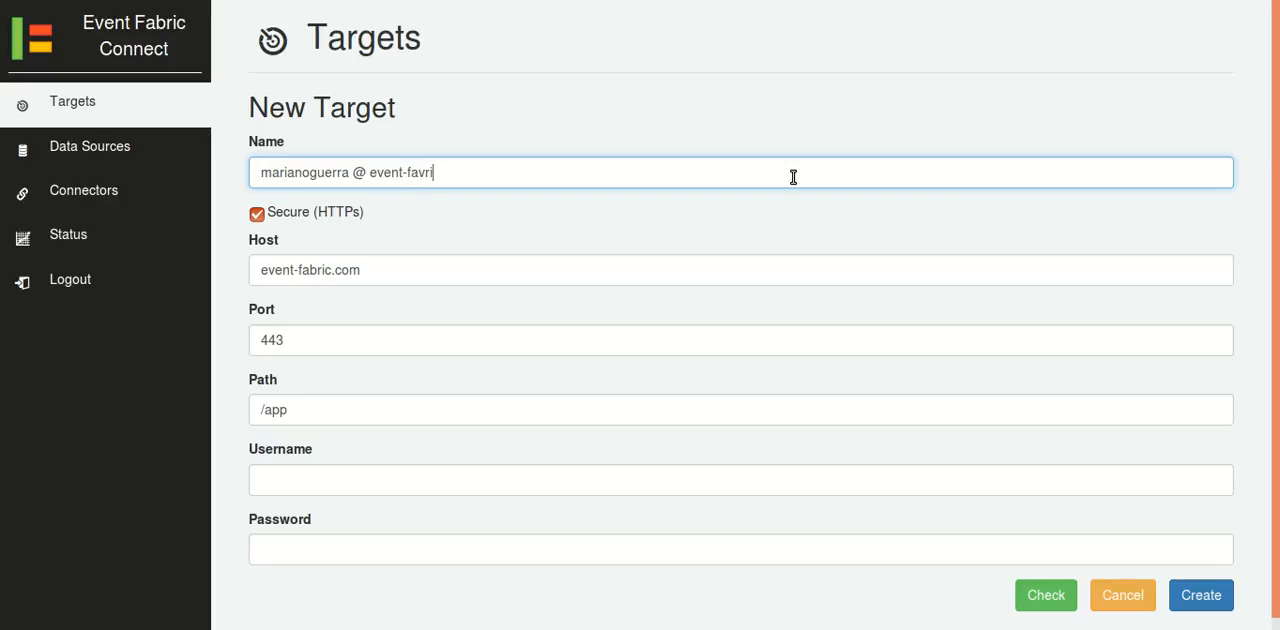
Enter the account's username and password for the new target.
click(333, 481)
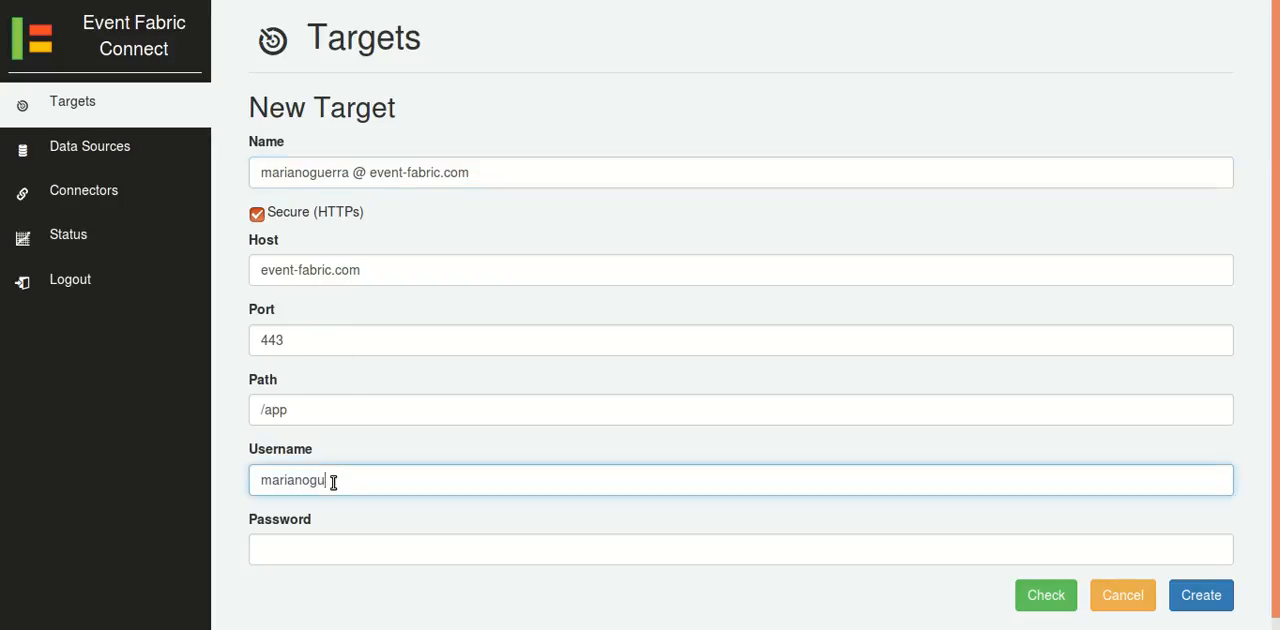
key(Tab)
text(********)
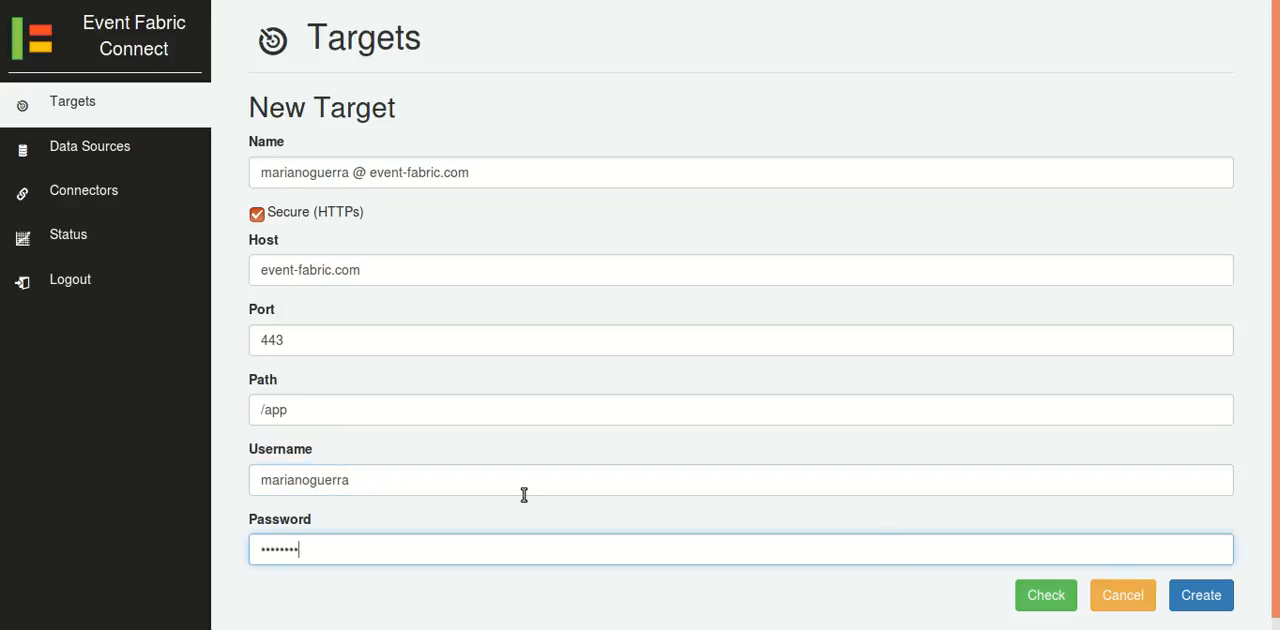
Check the target's connection and create the target.
click(1058, 596)
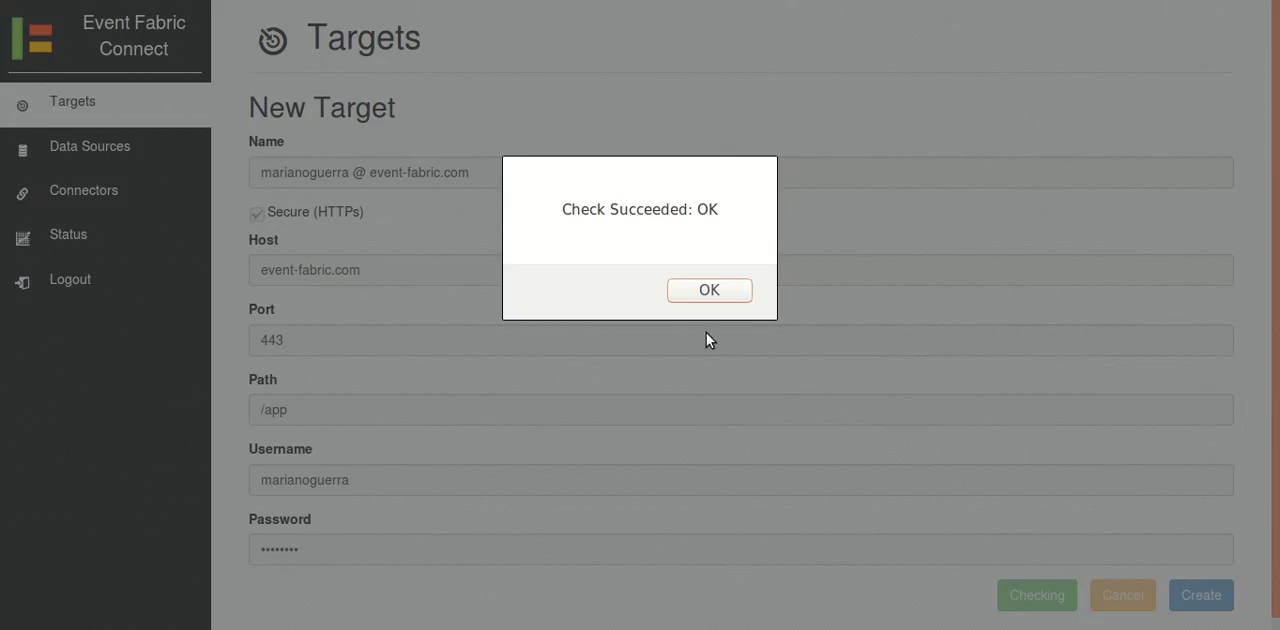
click(709, 293)
click(1205, 595)
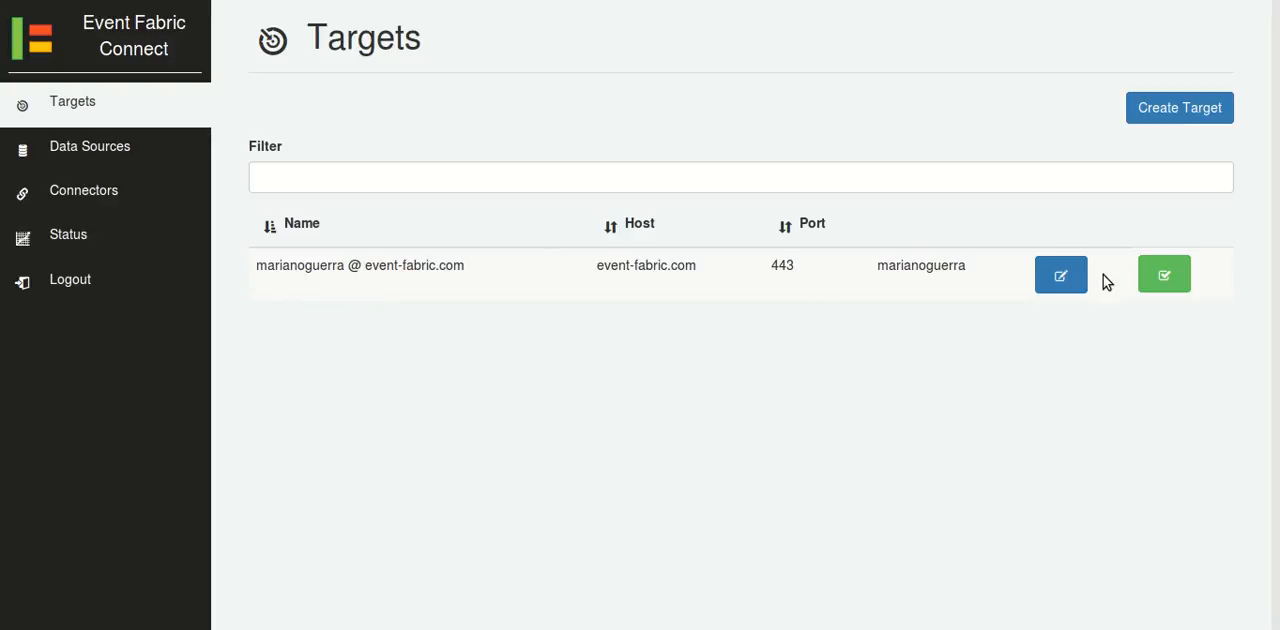
Open the form for a new data source and examine its JDBC connection fields.
click(134, 161)
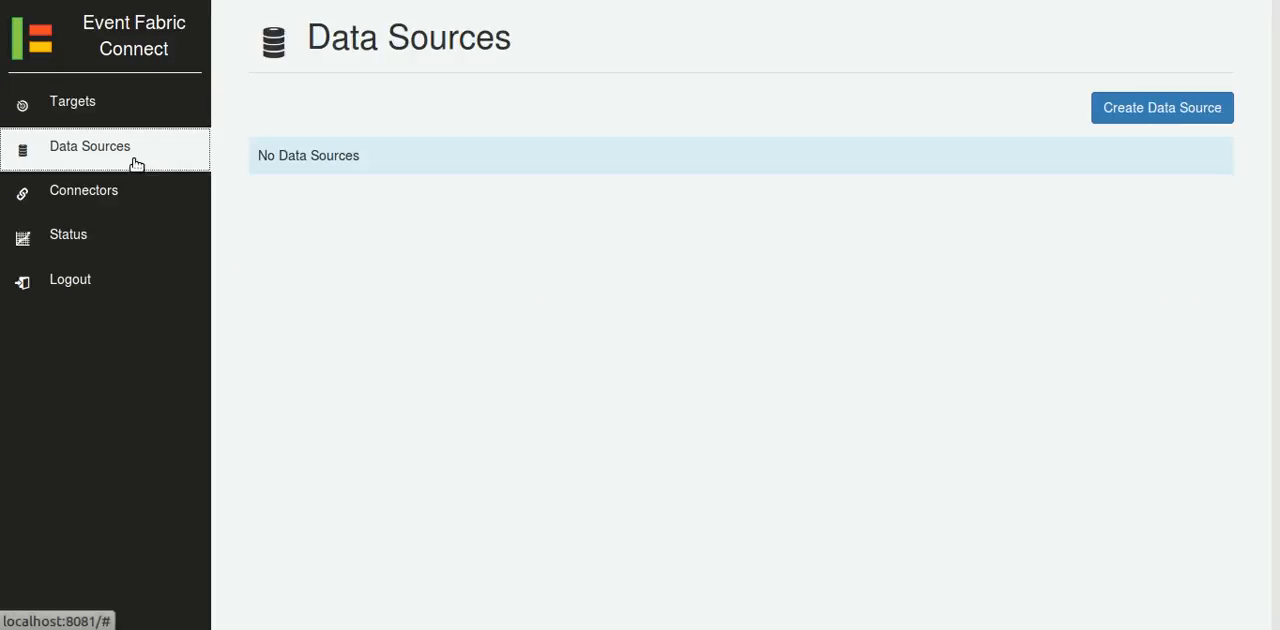
click(1106, 113)
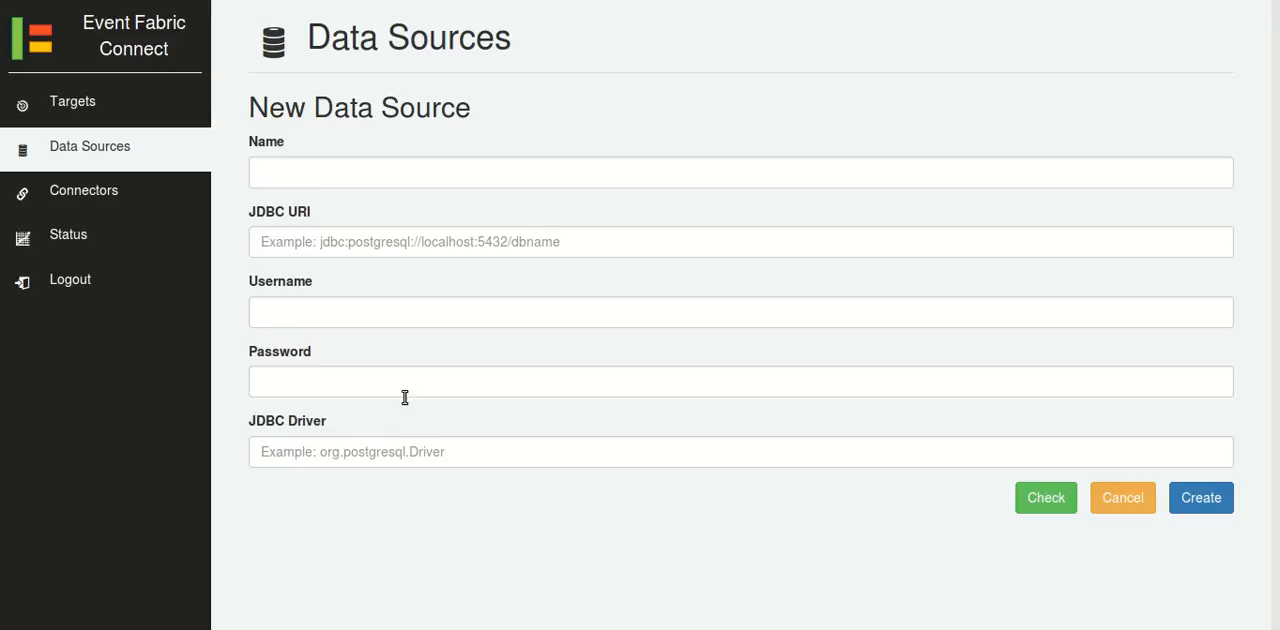
Start a new connector and review its General, Source, Input Format and Target sections.
click(120, 201)
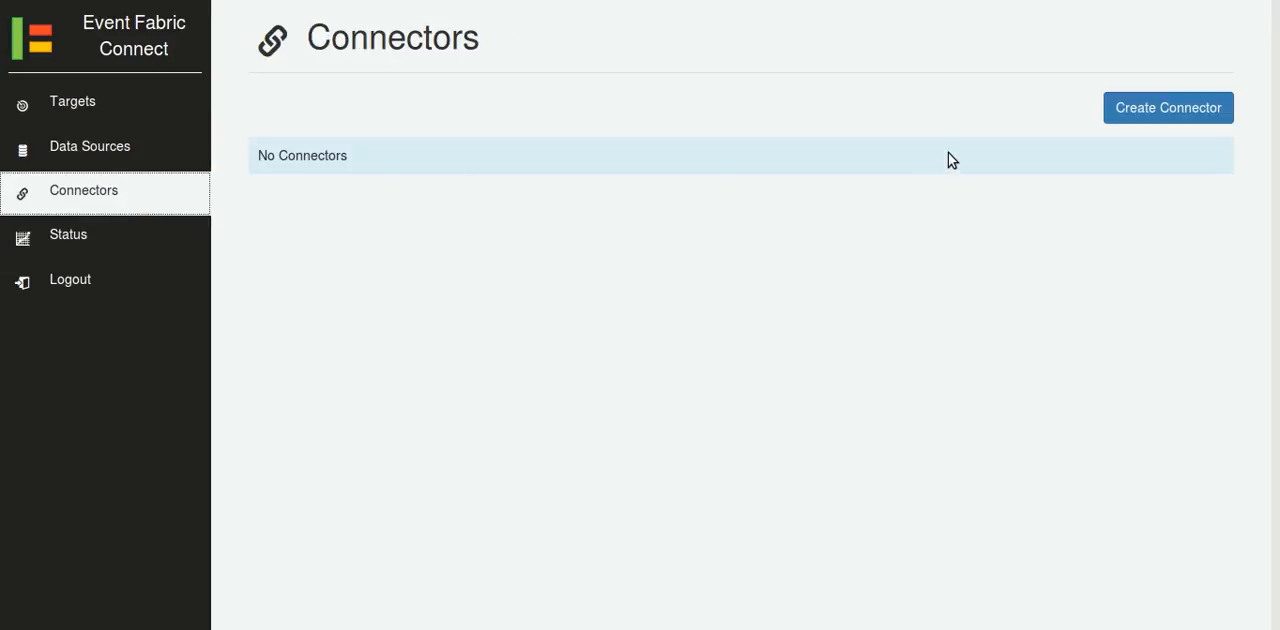
click(1128, 116)
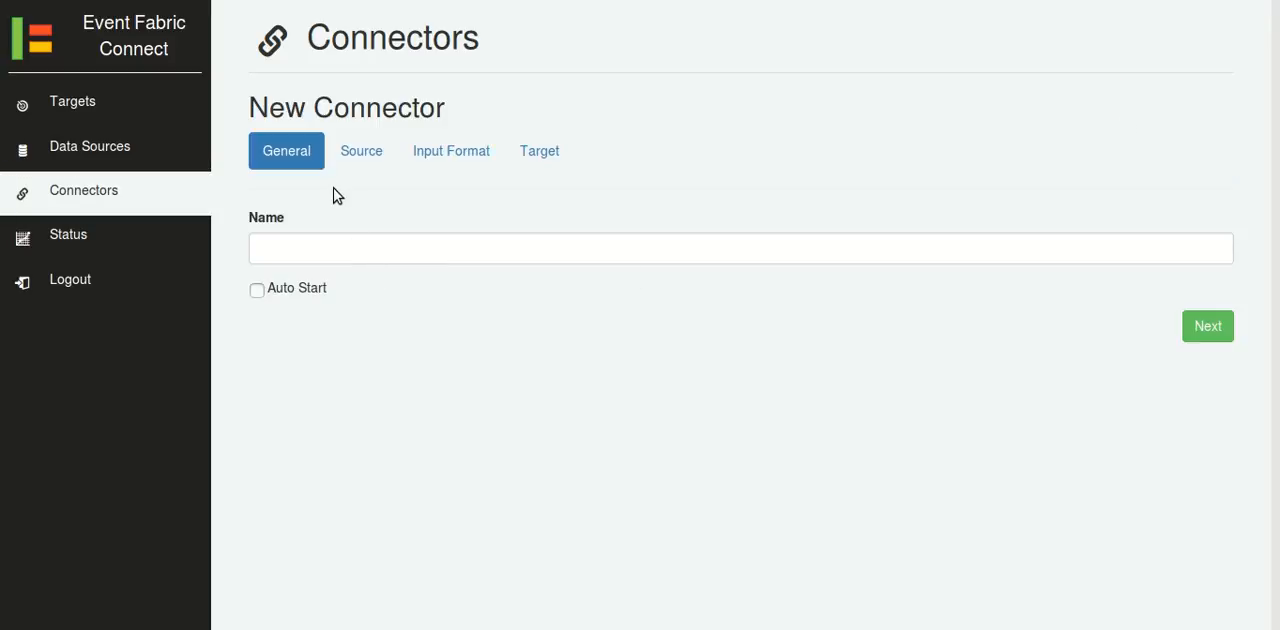
click(382, 155)
click(420, 157)
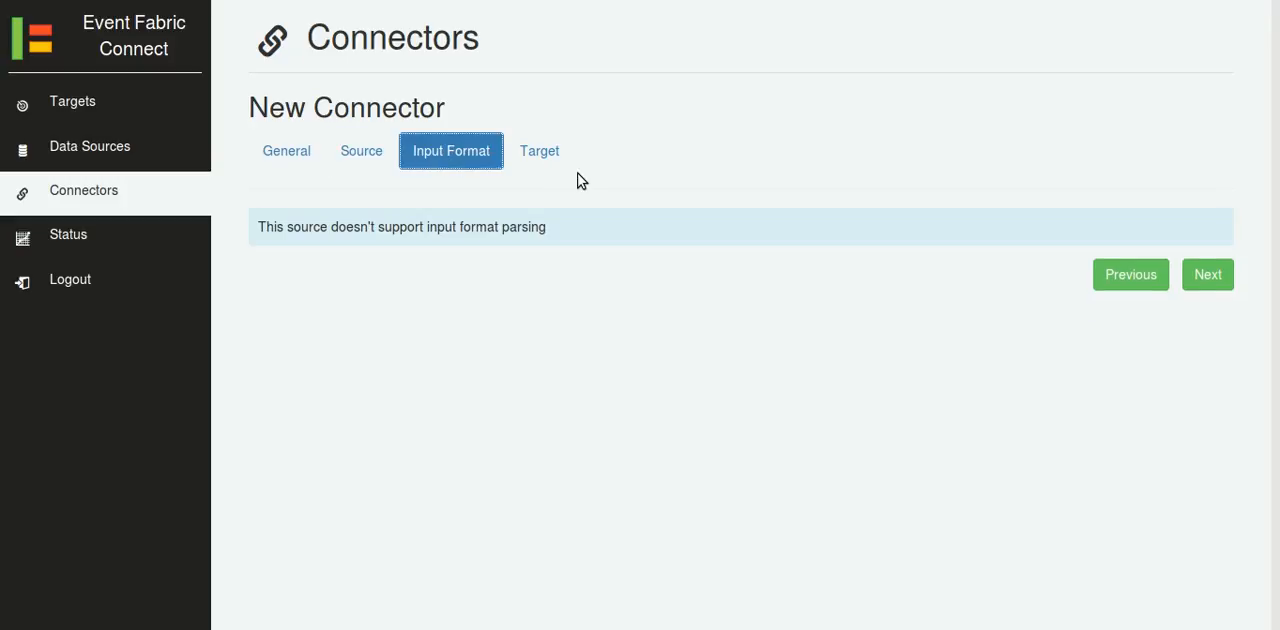
click(300, 166)
click(318, 251)
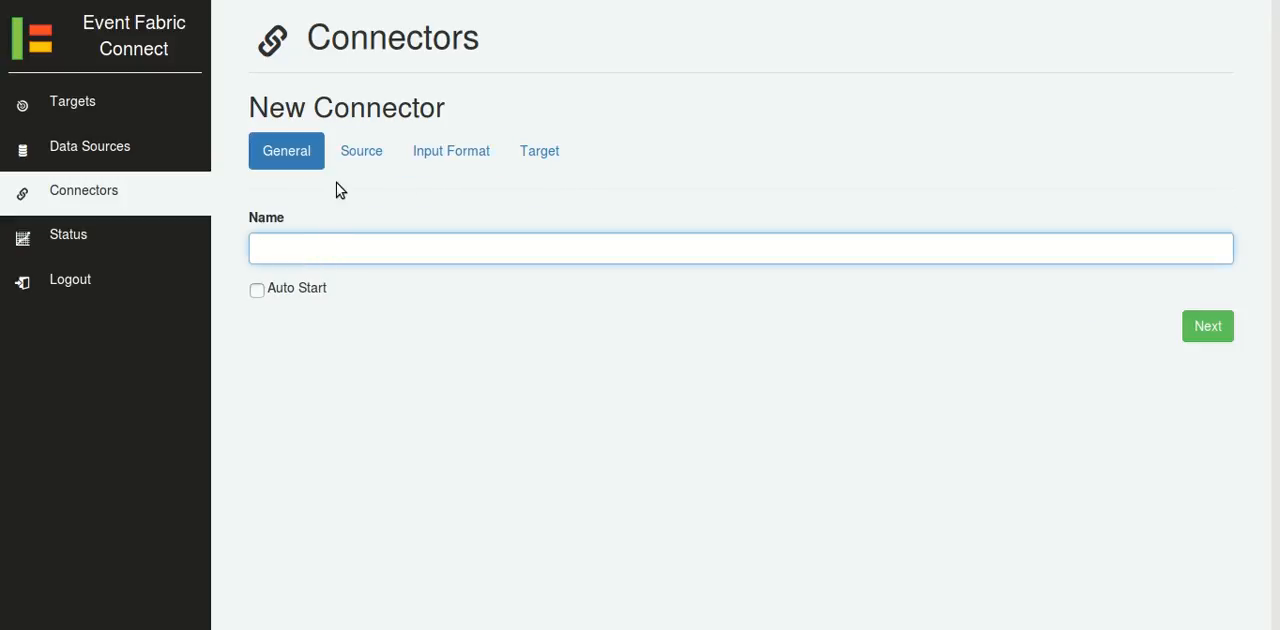
click(349, 160)
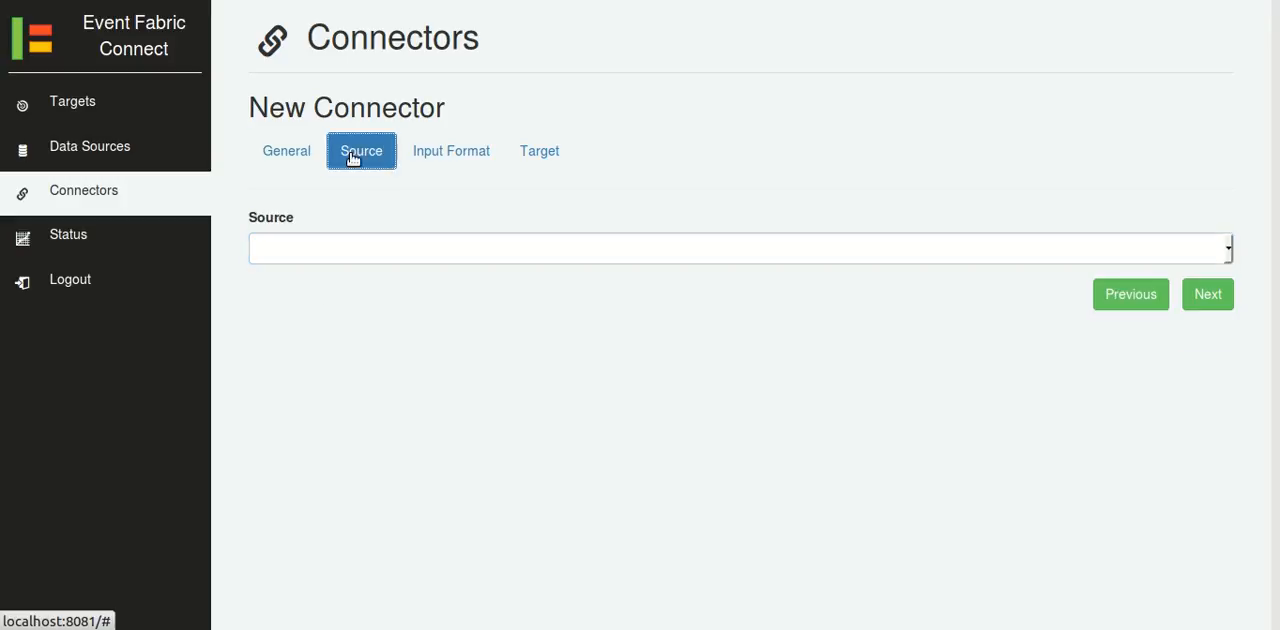
click(432, 160)
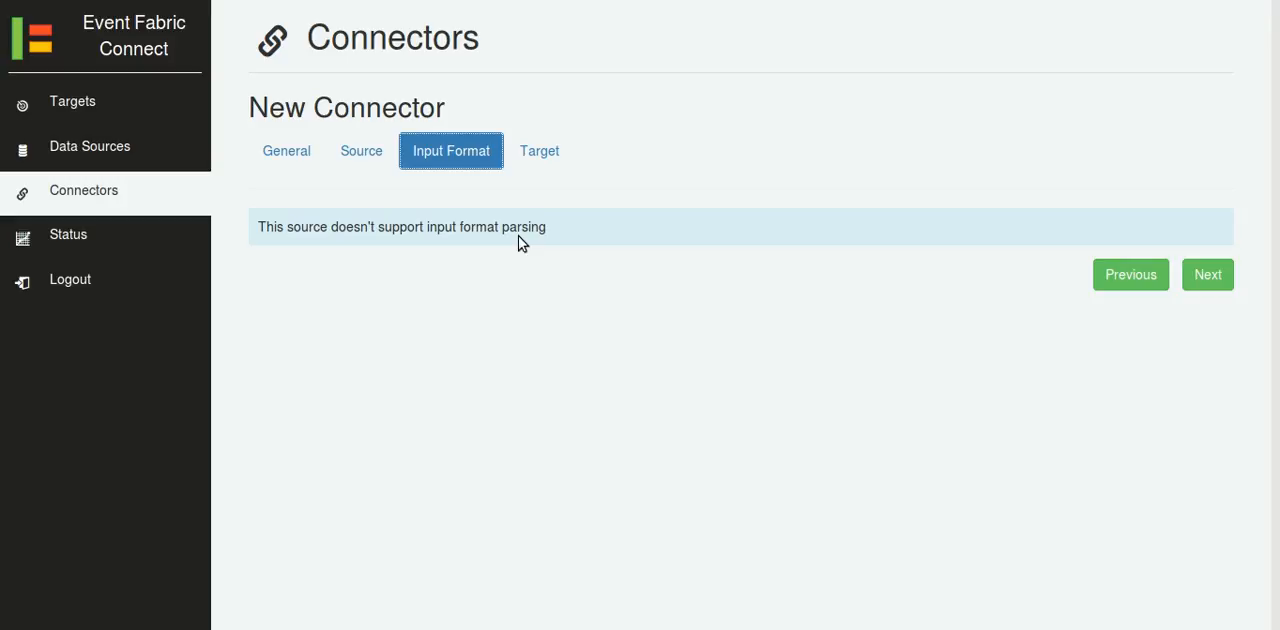
click(543, 160)
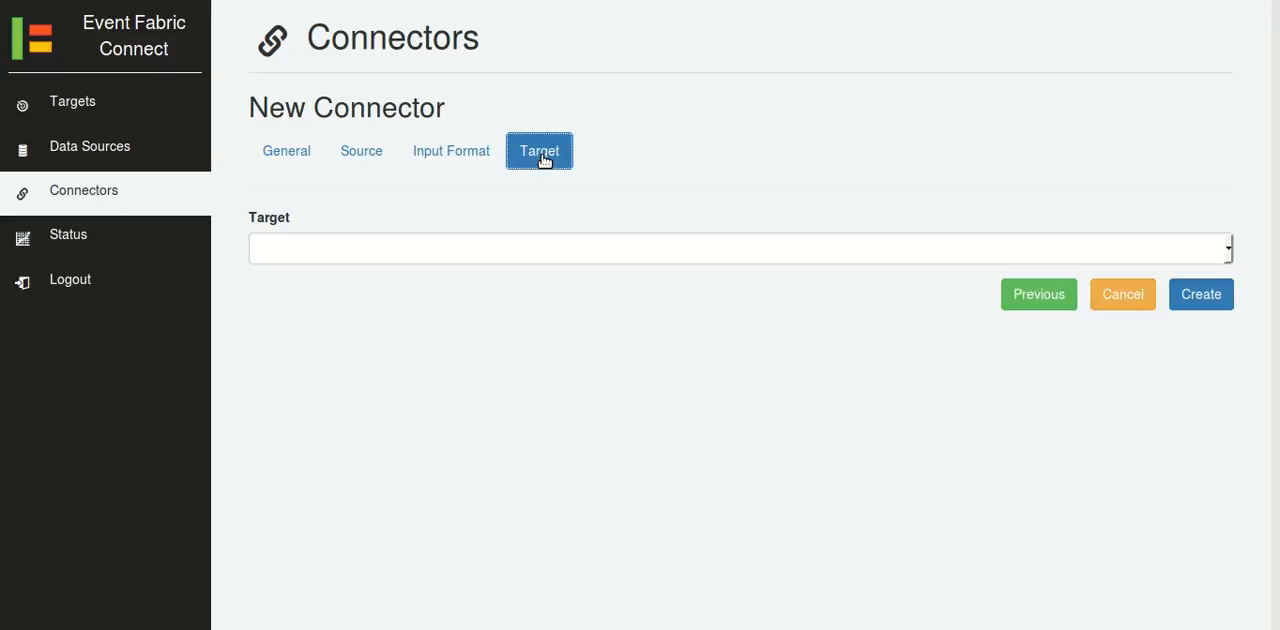
Name the connector "HTTP JSON > EF" and enable Auto Start.
click(287, 165)
click(306, 254)
text(HTTP)
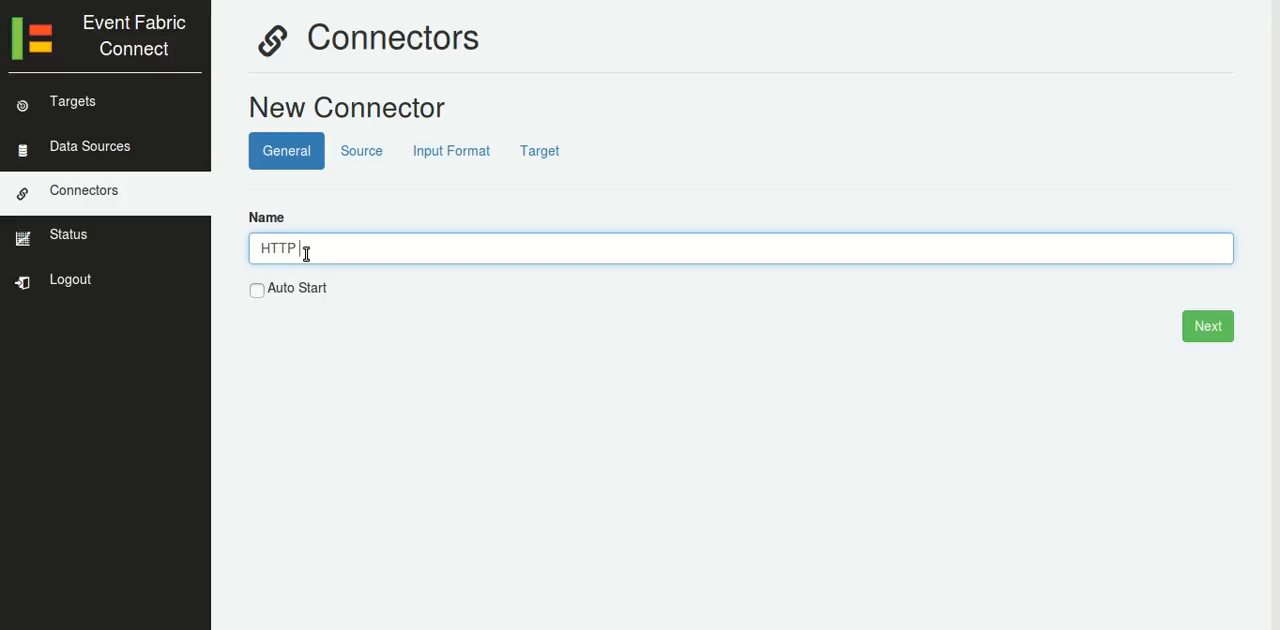
text(JSON > EF)
click(309, 290)
Try HTTP Server and Remote Command (SSH) as the connector's source to examine the settings each one offers.
click(357, 160)
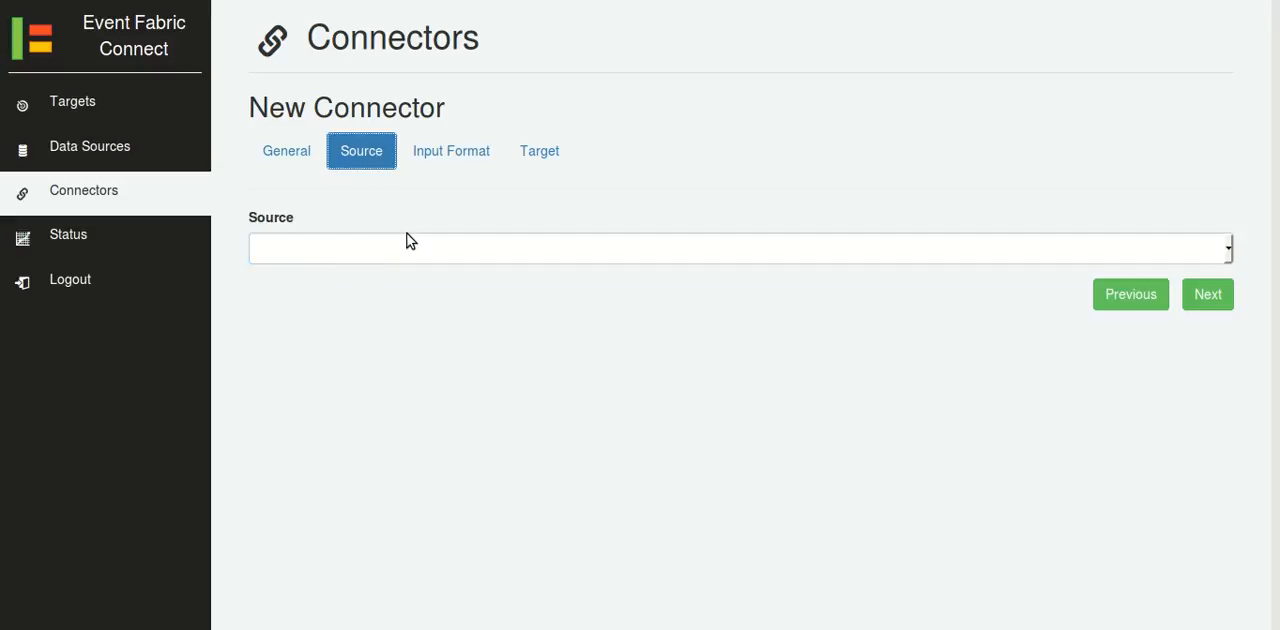
click(406, 248)
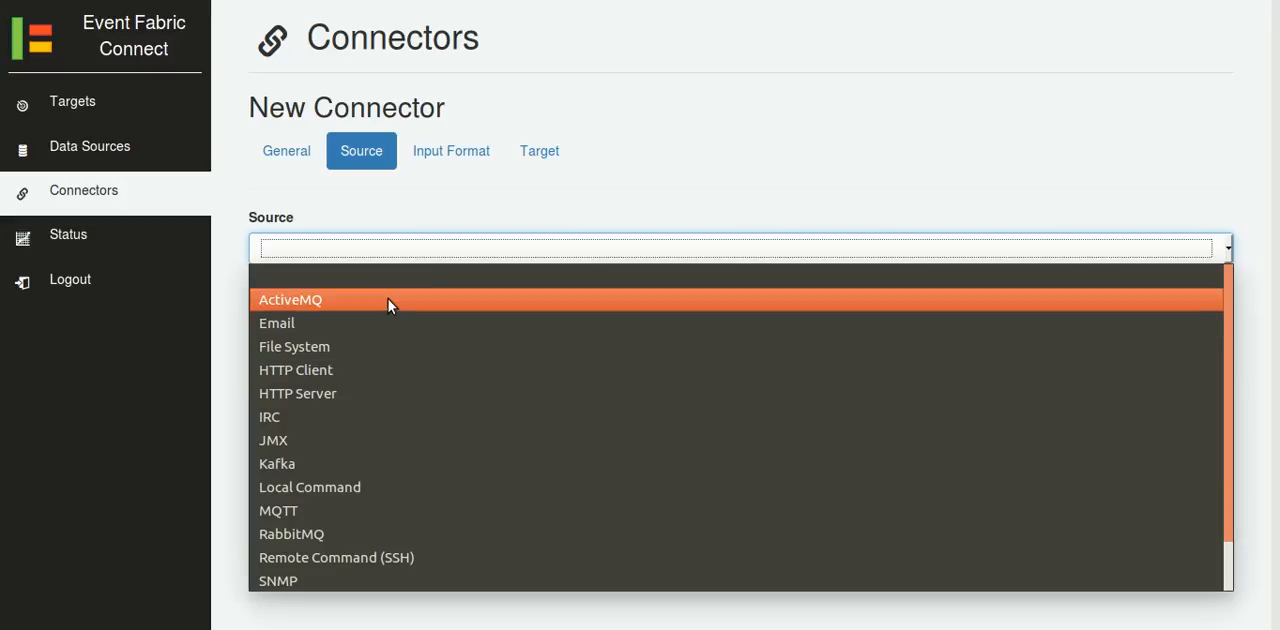
click(333, 394)
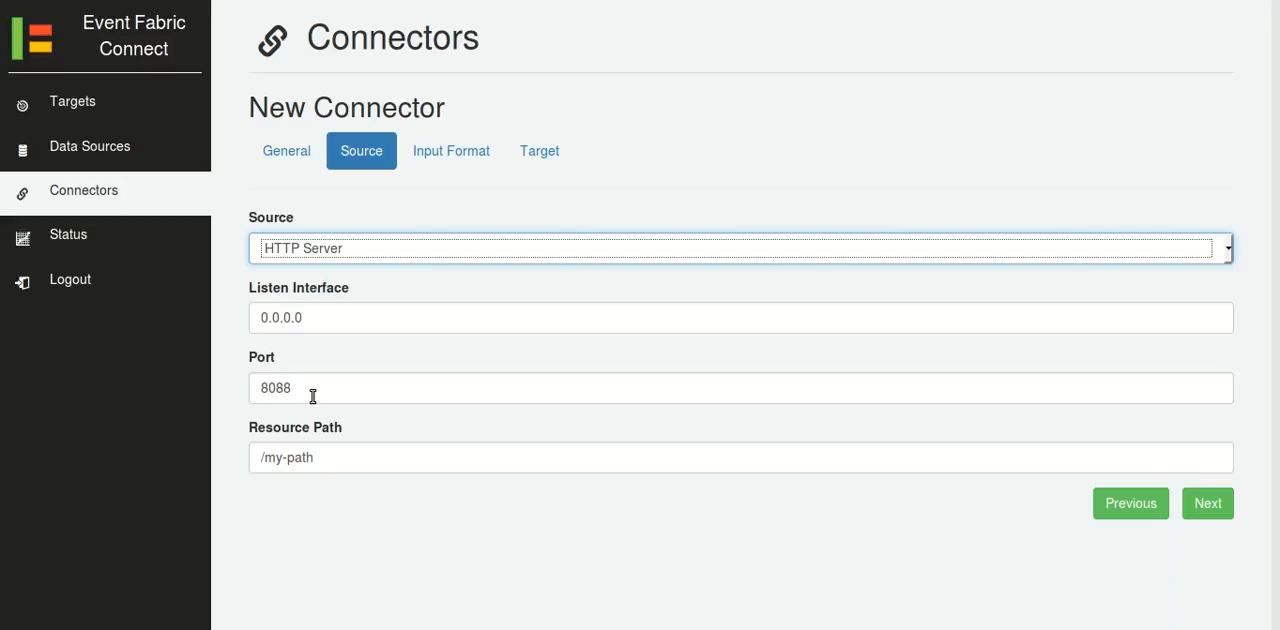
click(318, 458)
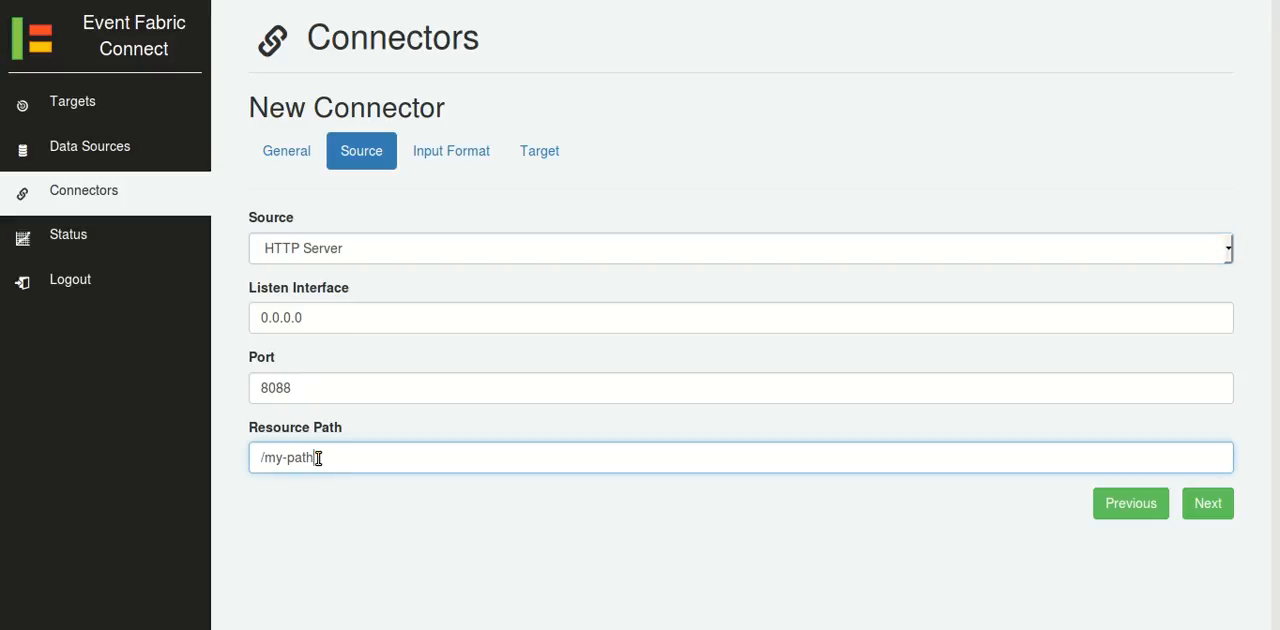
click(313, 517)
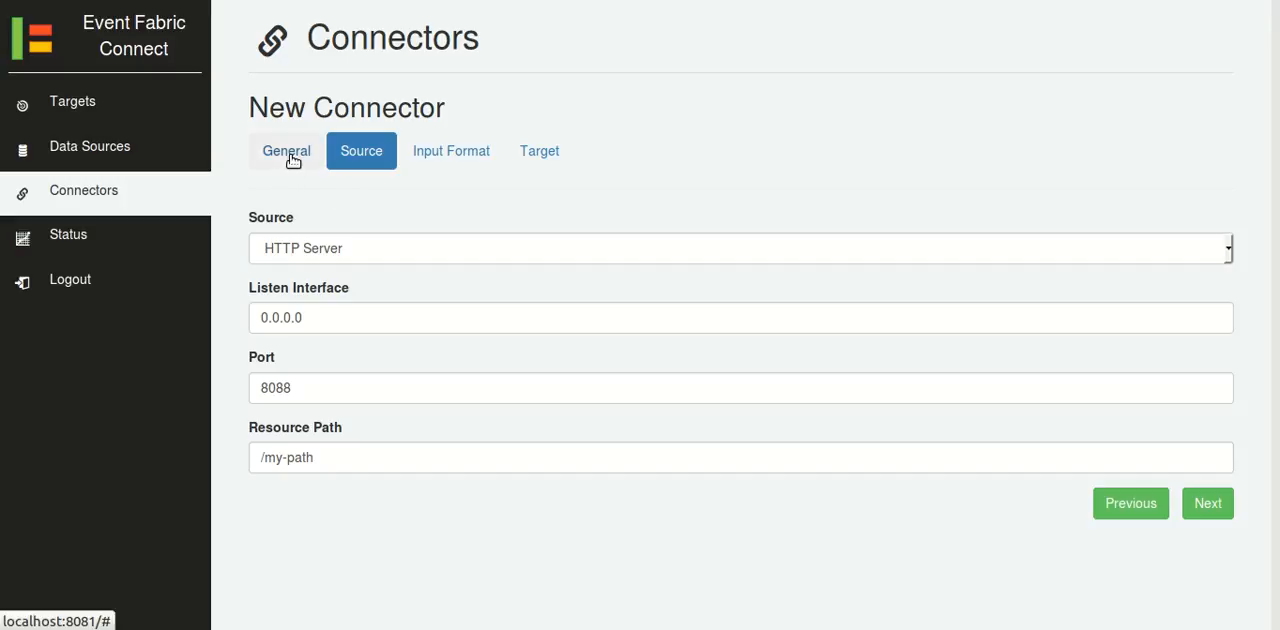
click(345, 249)
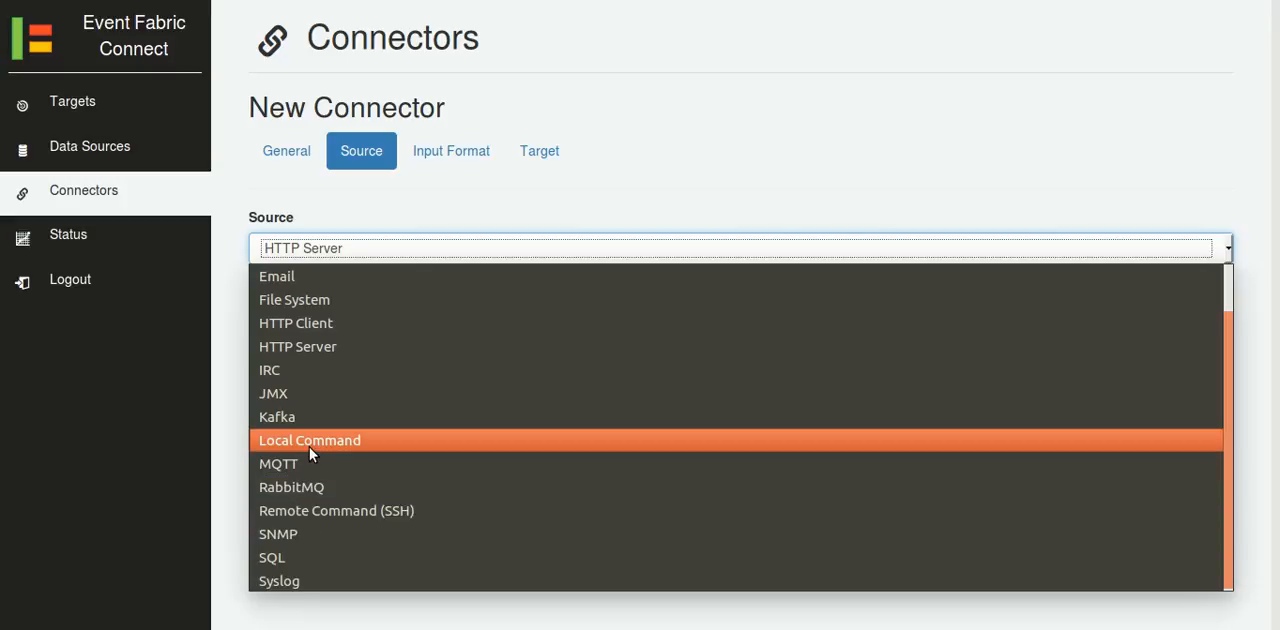
click(305, 511)
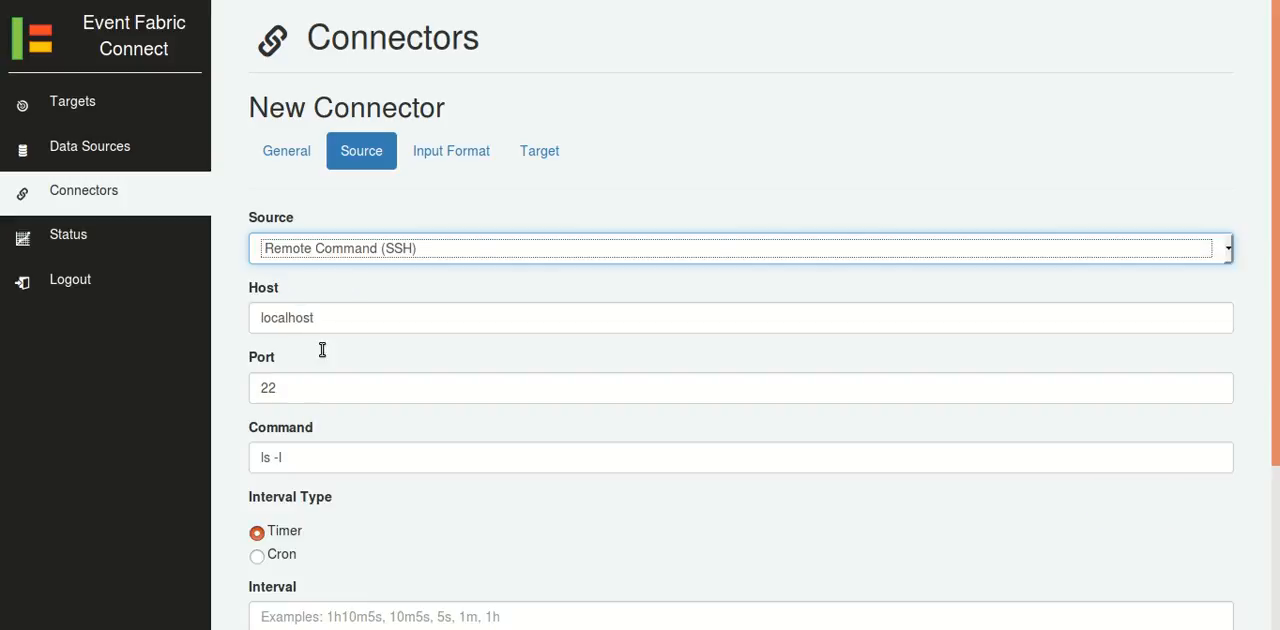
Set the connector's source to HTTP Client, with the address of example.json on the personal .org website as its URL.
click(331, 250)
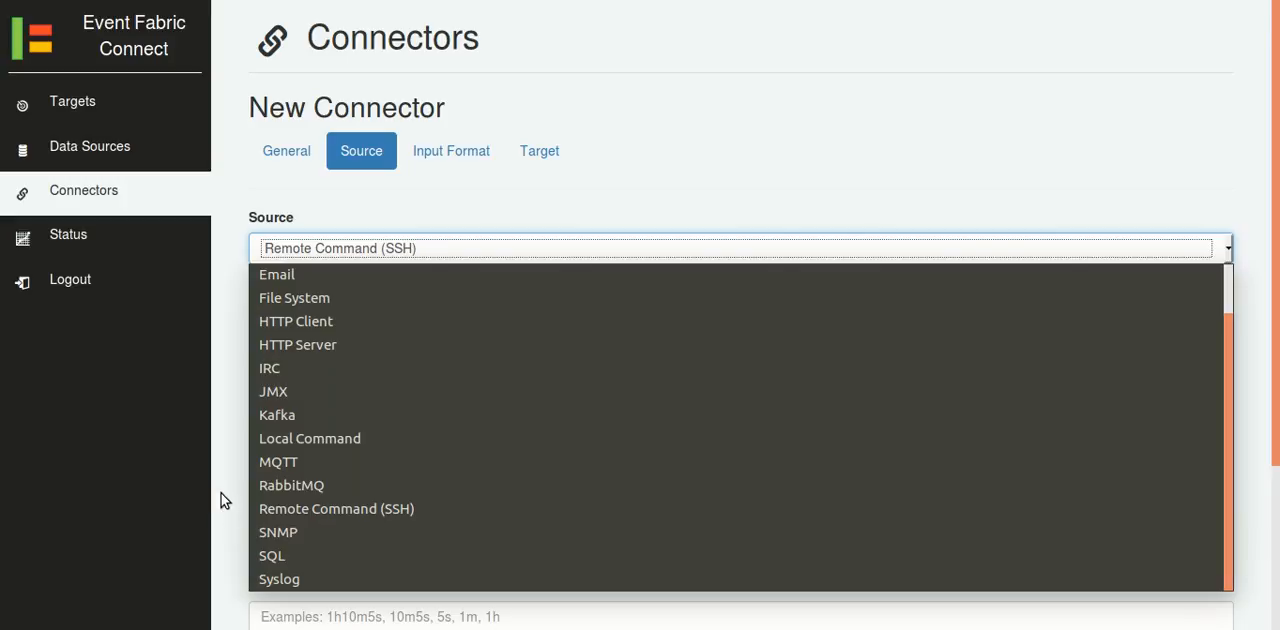
click(294, 320)
click(295, 349)
text(marianoguer)
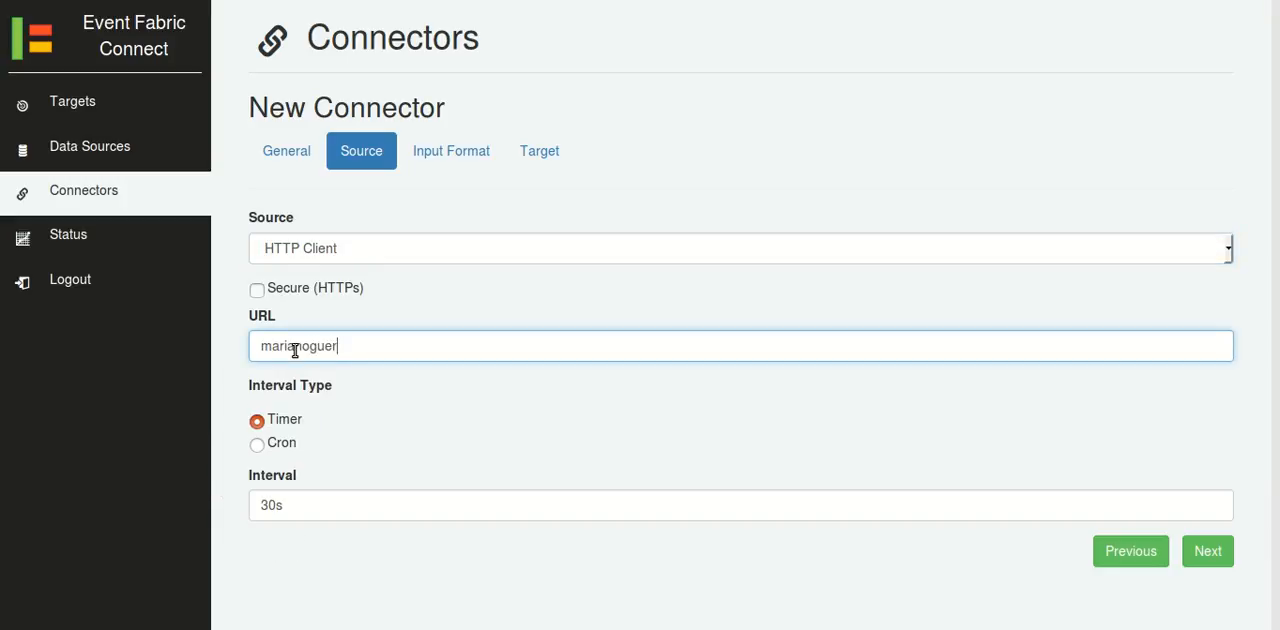
text(ra.org/example.json)
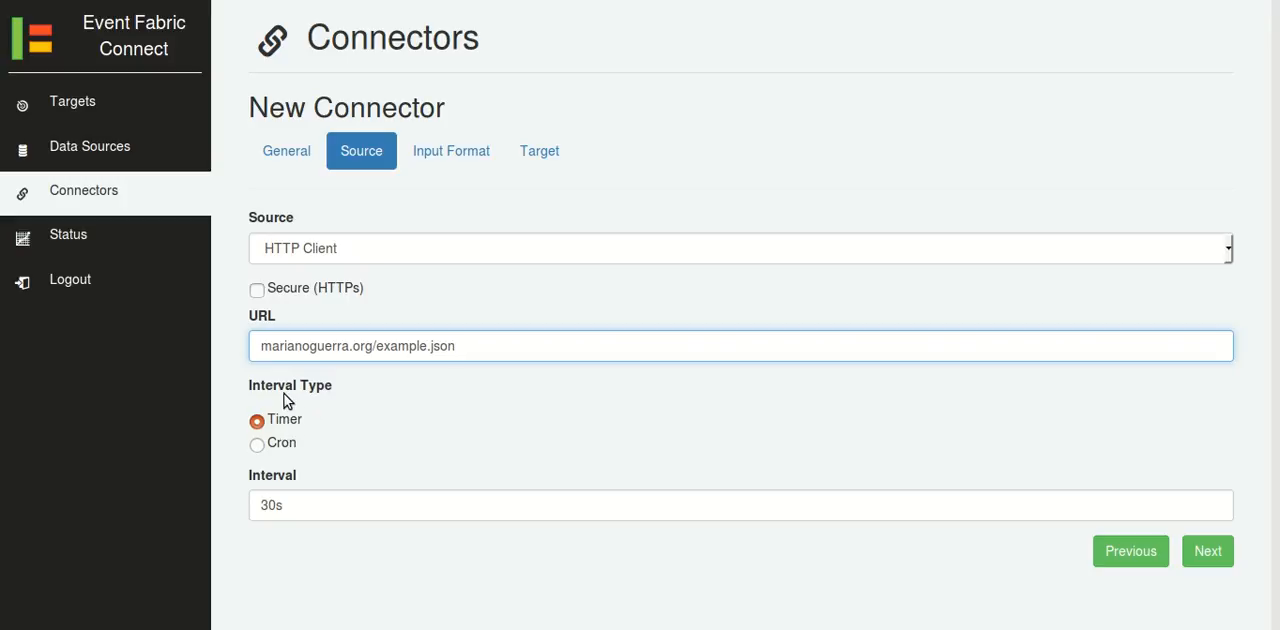
Set the HTTP Client source's interval to 15s with the Timer interval type.
drag(286, 505, 217, 510)
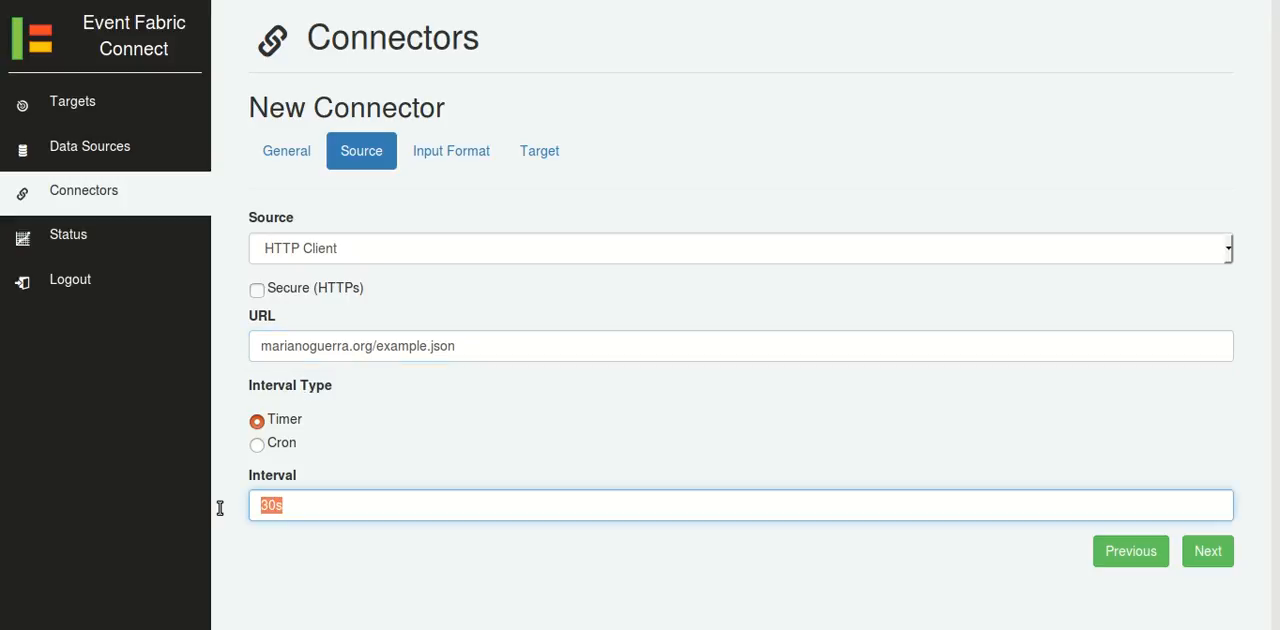
key(BackSpace)
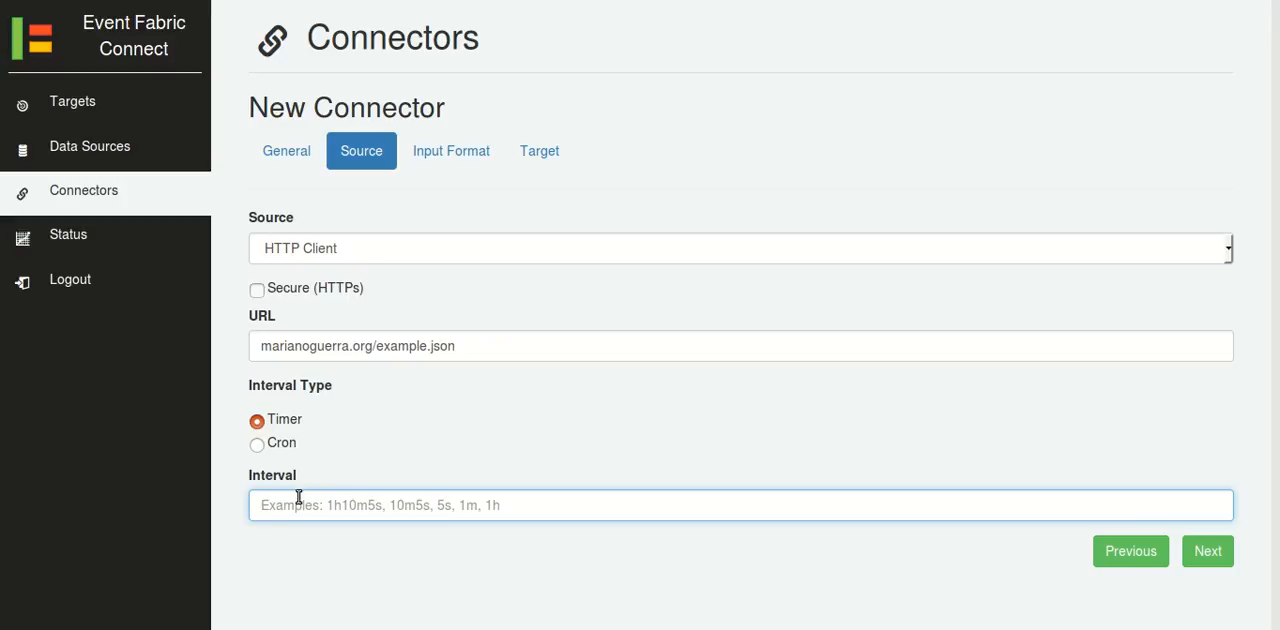
click(281, 451)
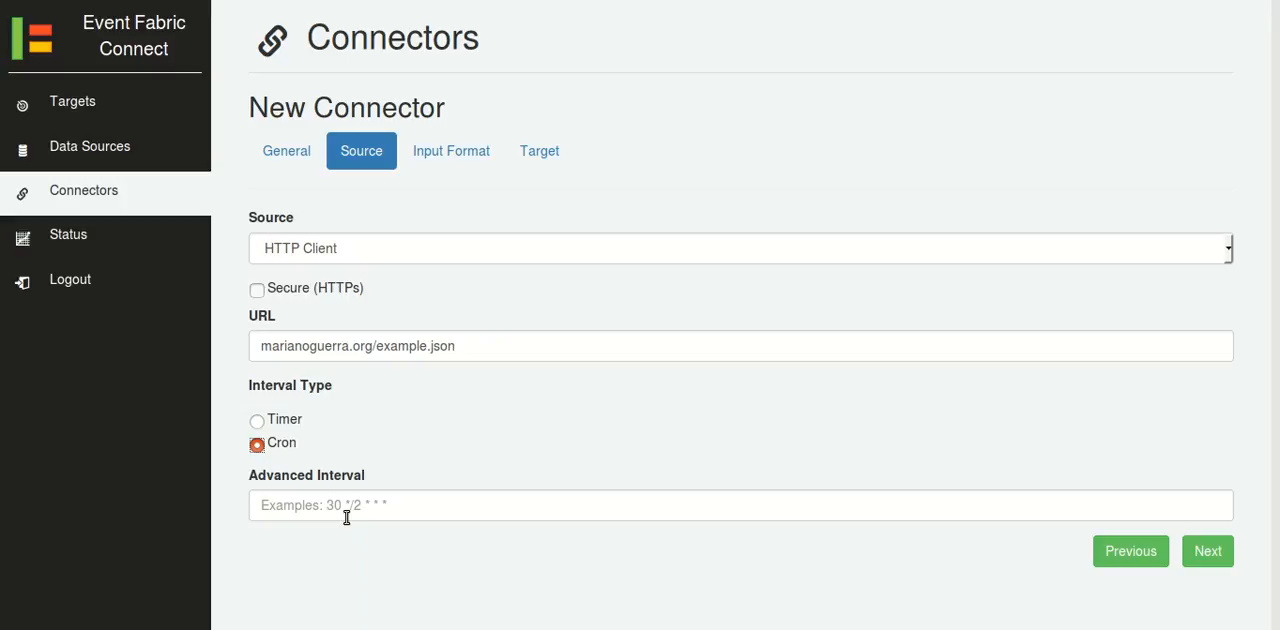
click(291, 428)
click(325, 497)
text(15s)
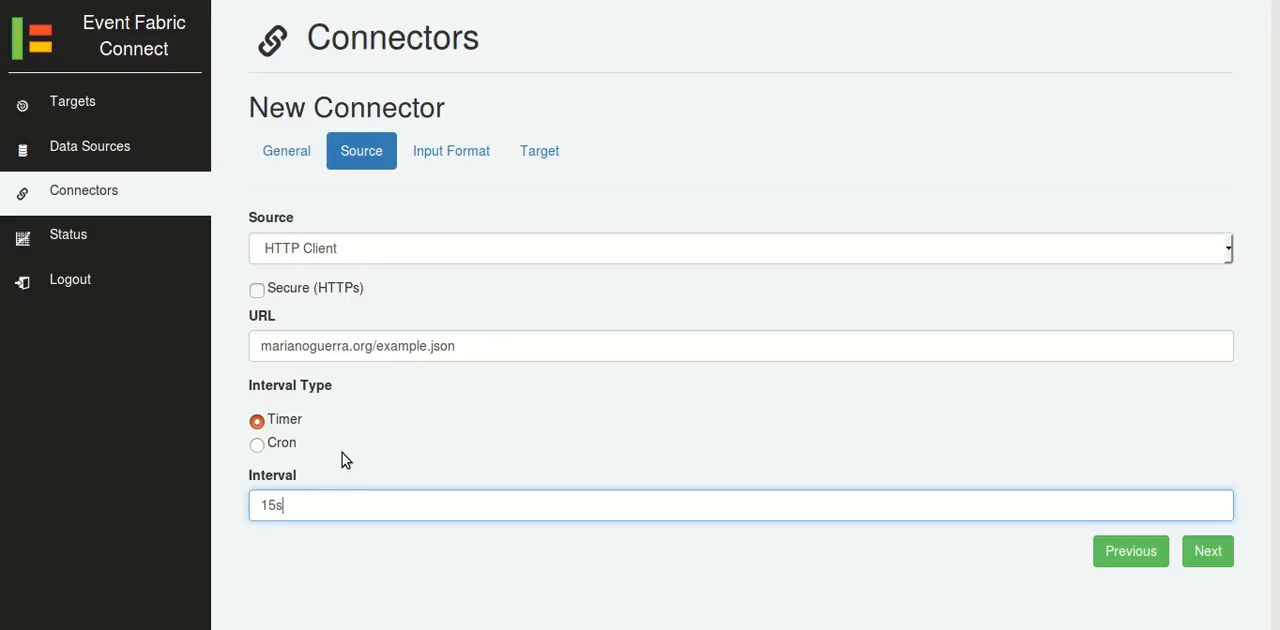
Set the connector's input format type to Avro.
click(433, 165)
click(405, 250)
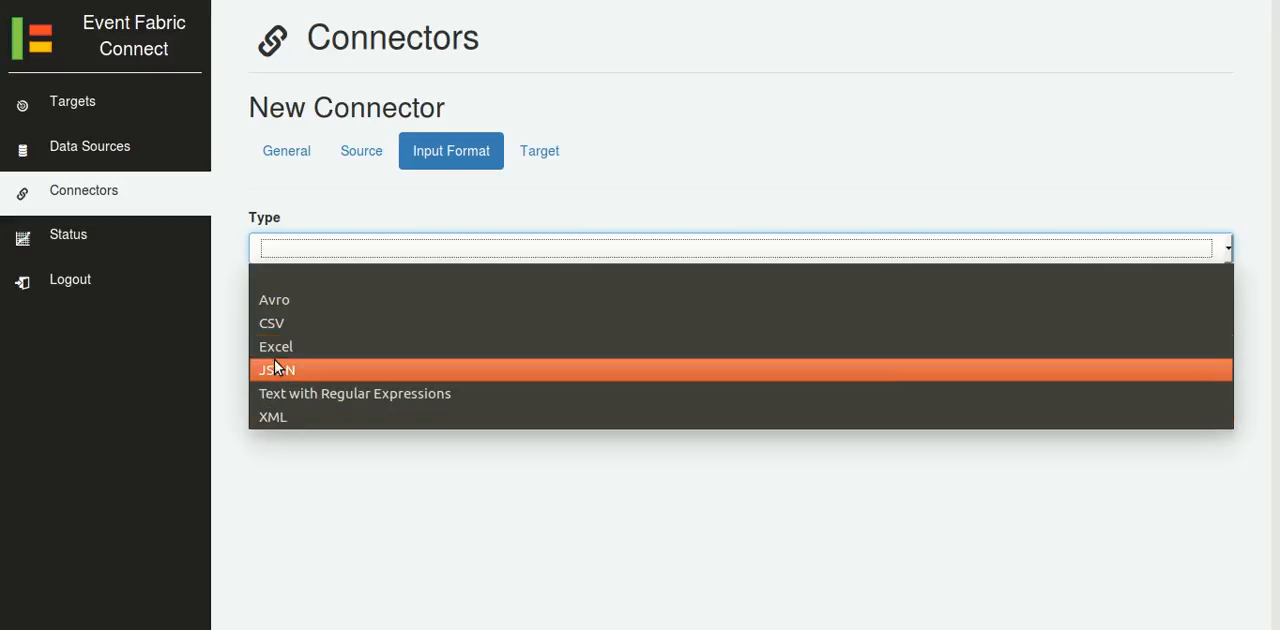
click(267, 307)
click(405, 360)
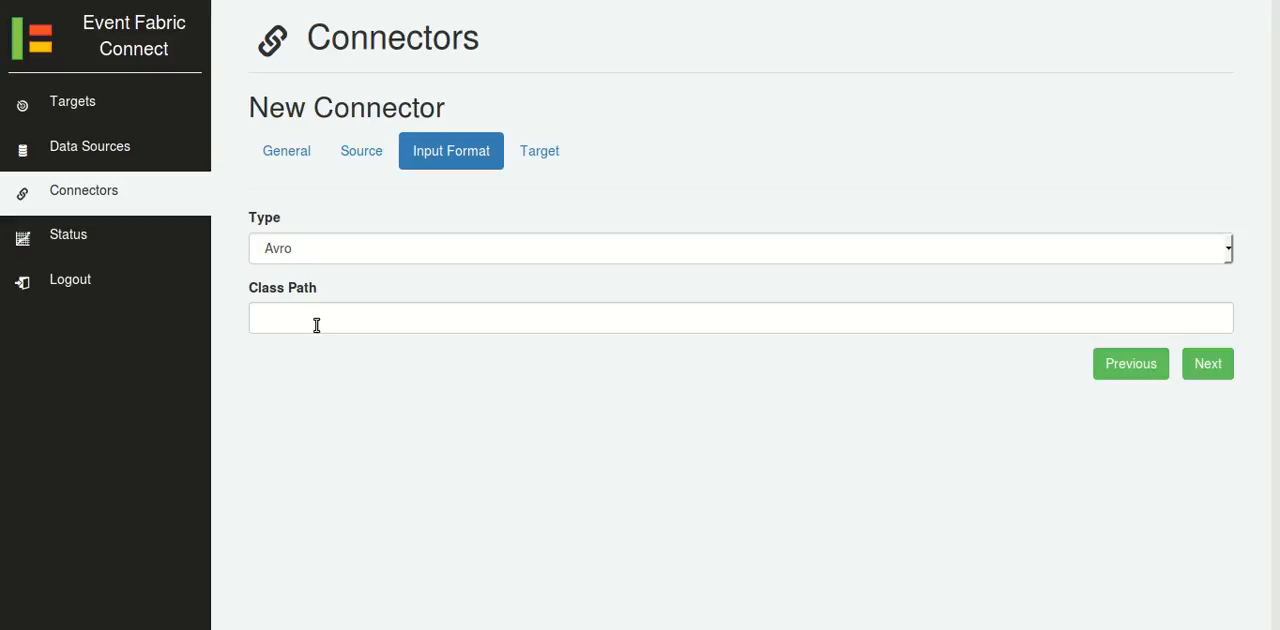
Return to the new data source form and examine the JDBC Driver field.
click(105, 148)
click(300, 450)
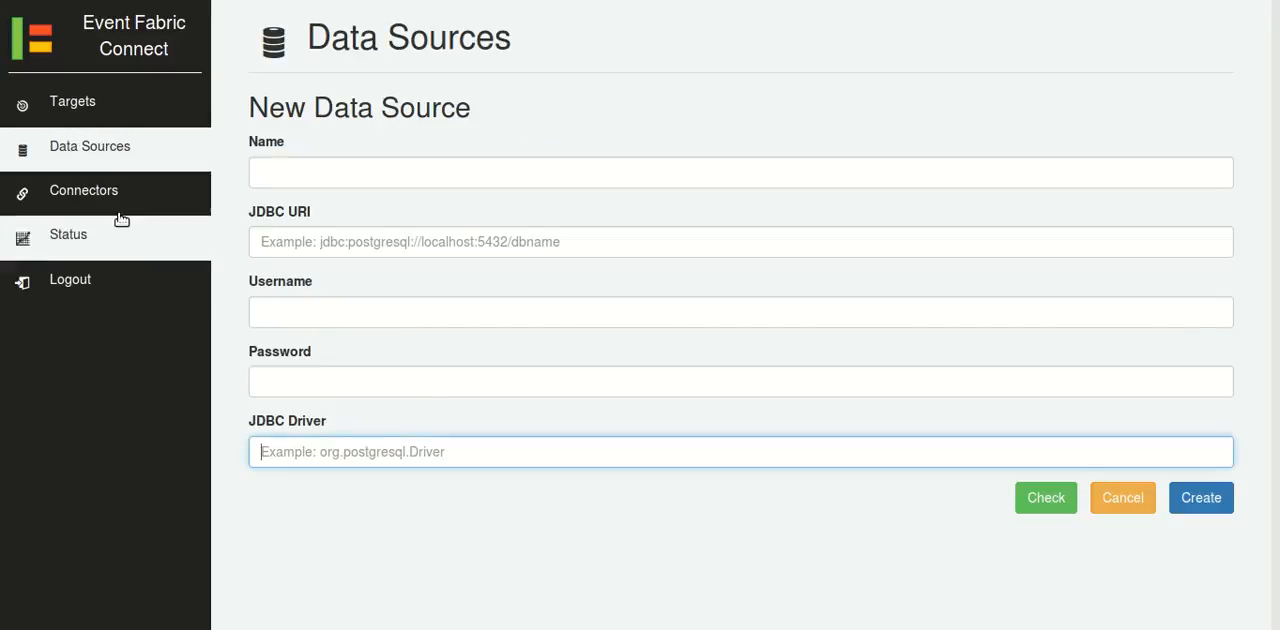
Return to the new connector, try the CSV input format with details.name as column 1's field path, and remove that mapping.
click(113, 204)
click(295, 247)
click(303, 319)
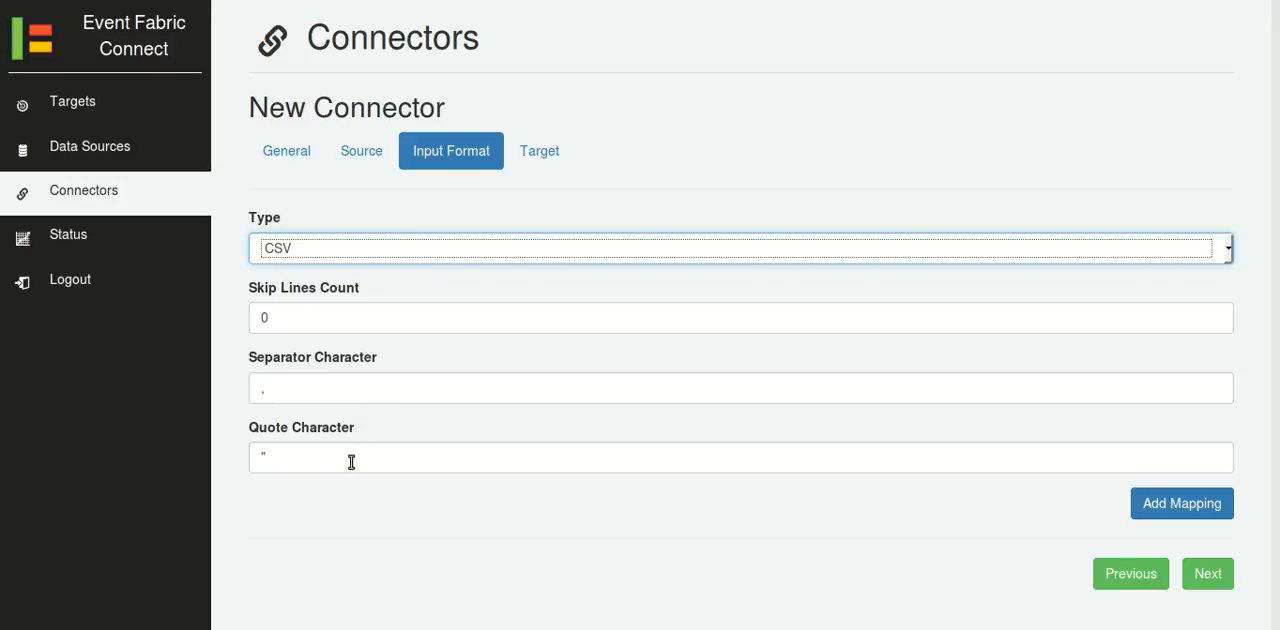
click(1140, 503)
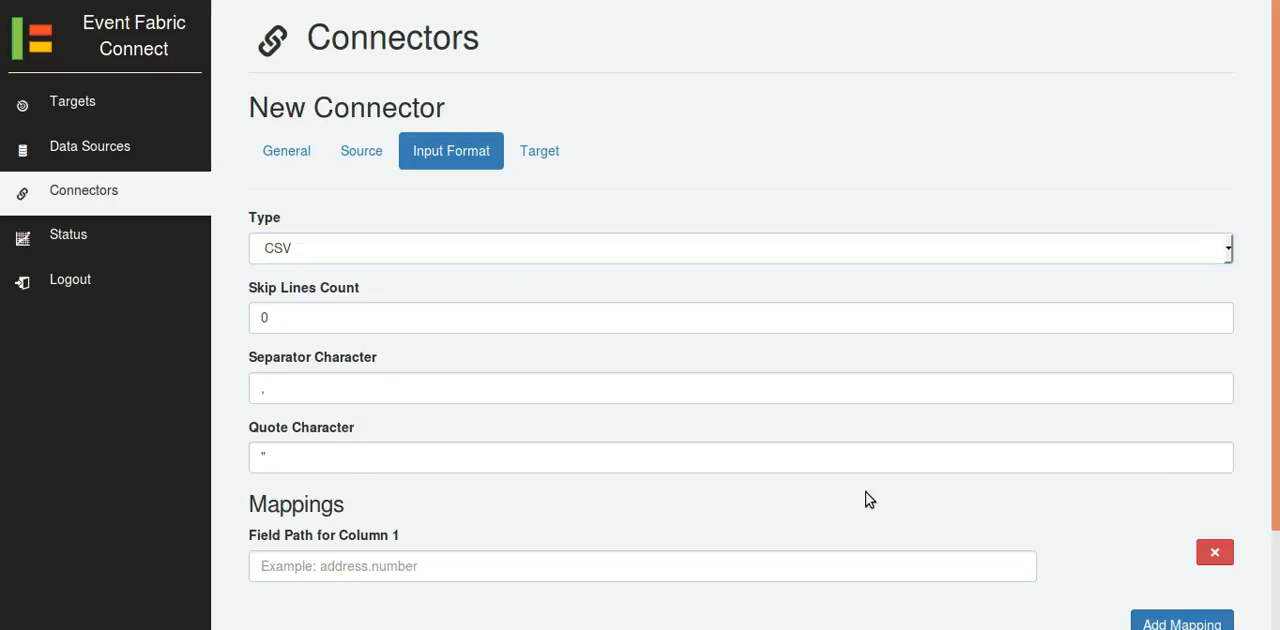
scroll(457, 437, down, 2)
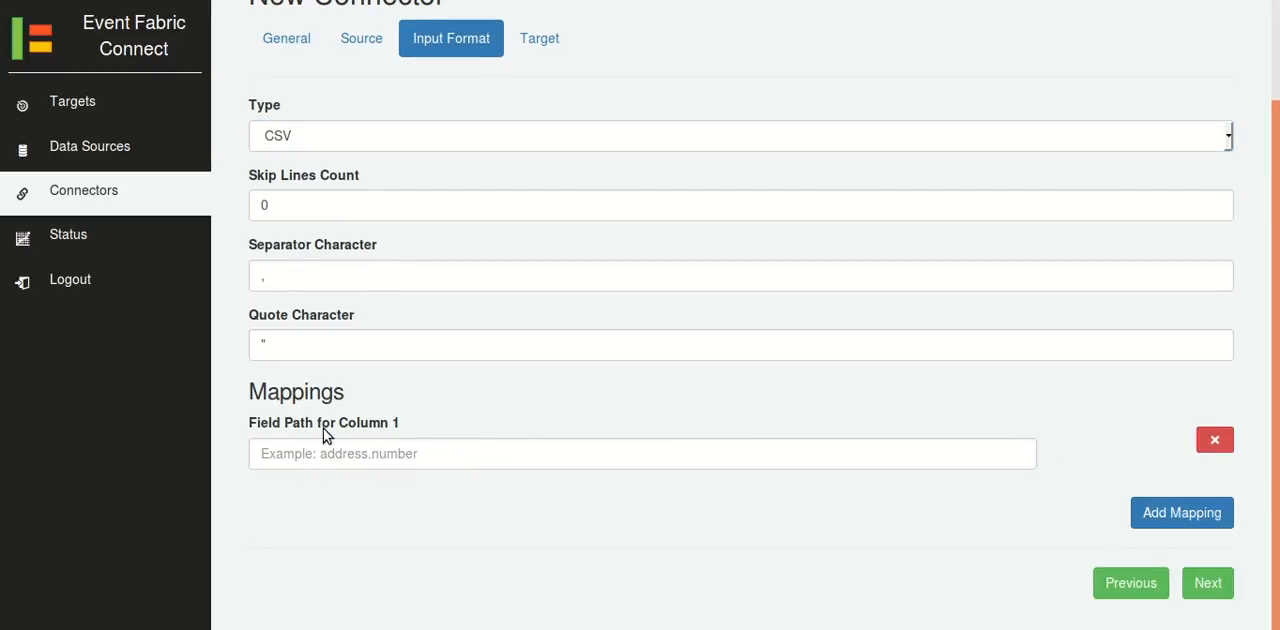
click(410, 454)
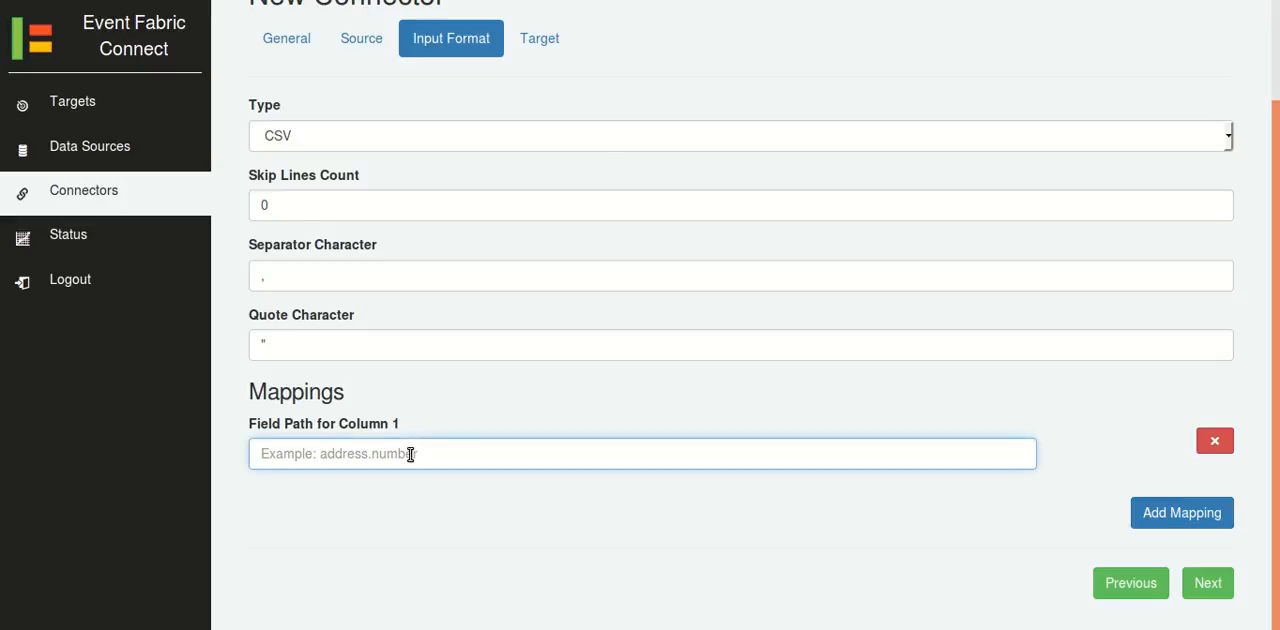
text(details.name)
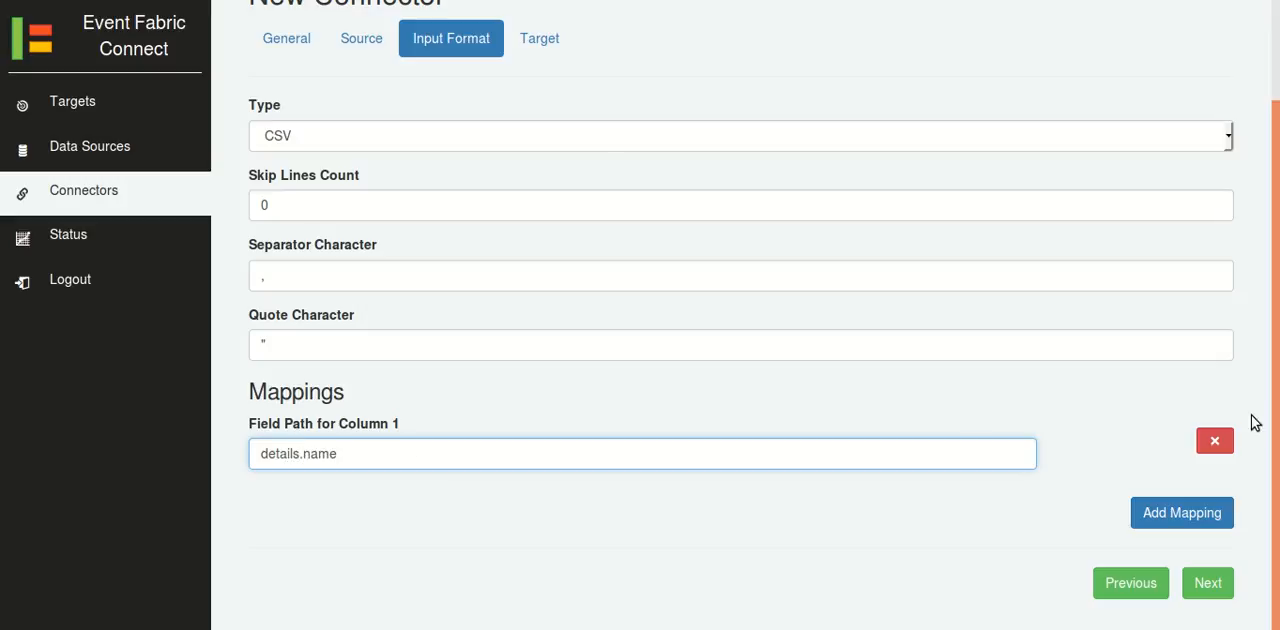
click(1215, 441)
Set the connector's input format type to Excel and add a blank mapping.
click(349, 242)
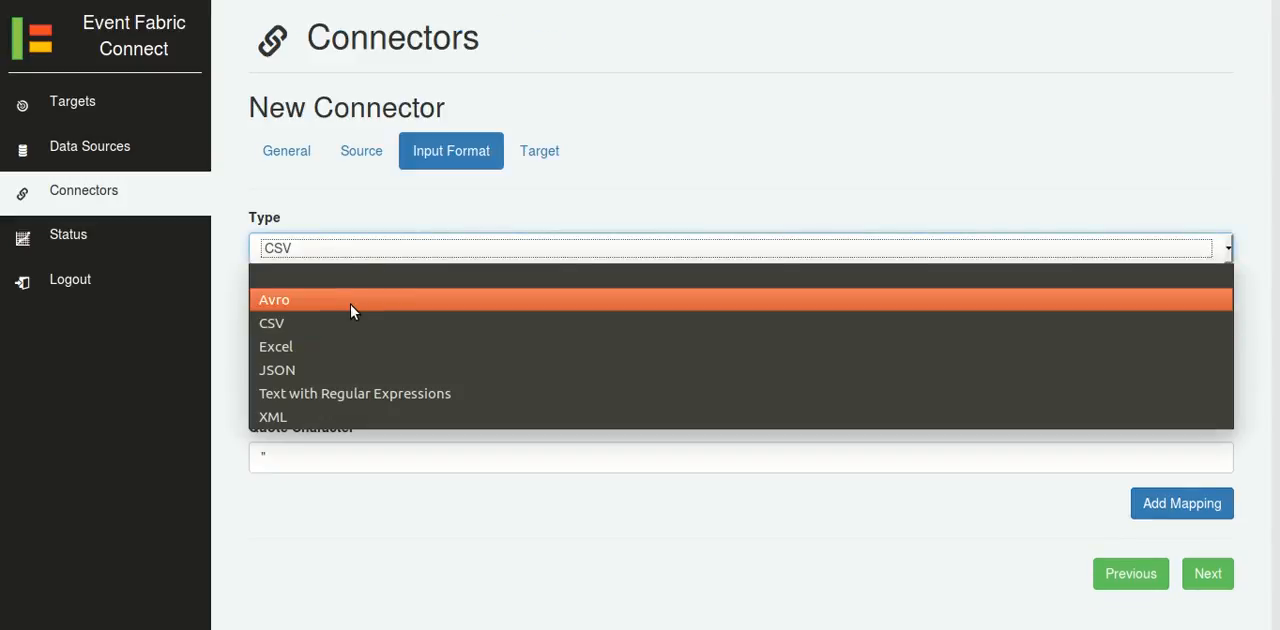
click(349, 347)
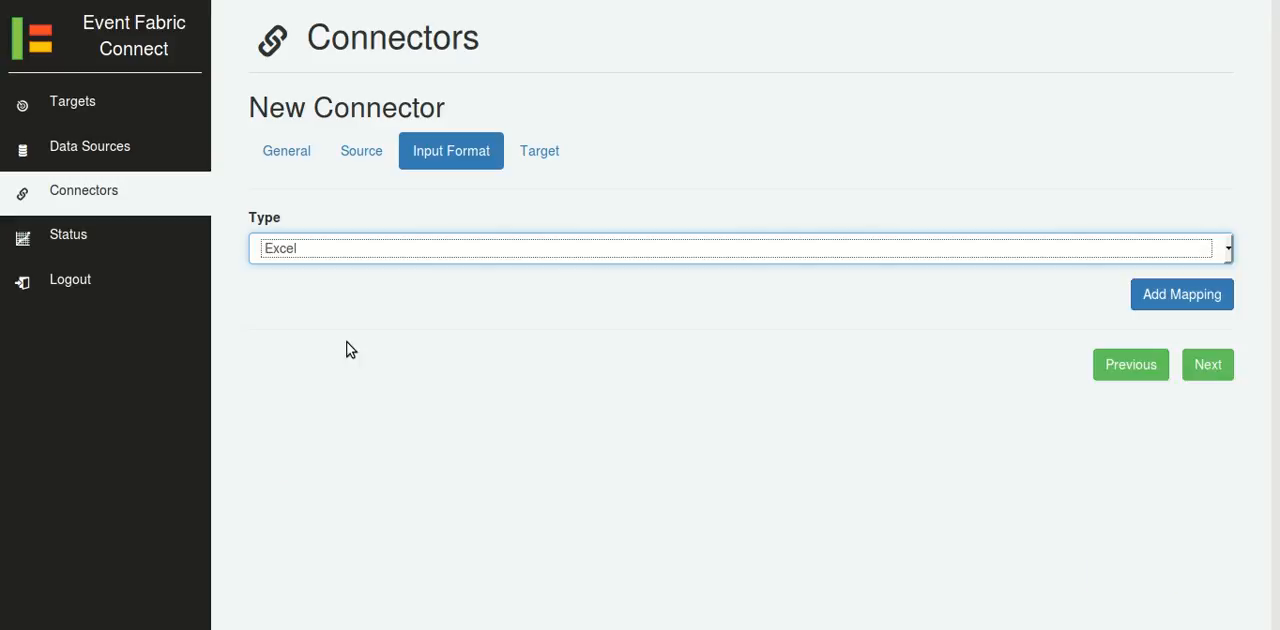
click(1177, 296)
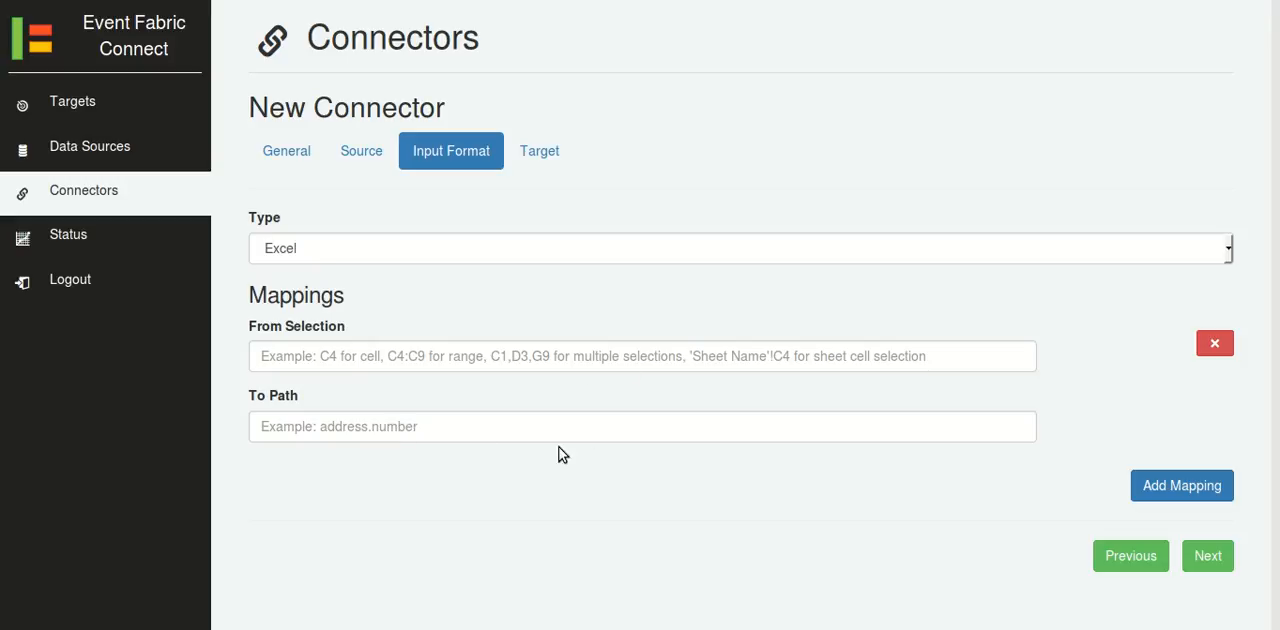
Choose the JSON input format and try JSON mapping with a blank mapping, removing it and disabling the option again.
click(403, 251)
click(342, 369)
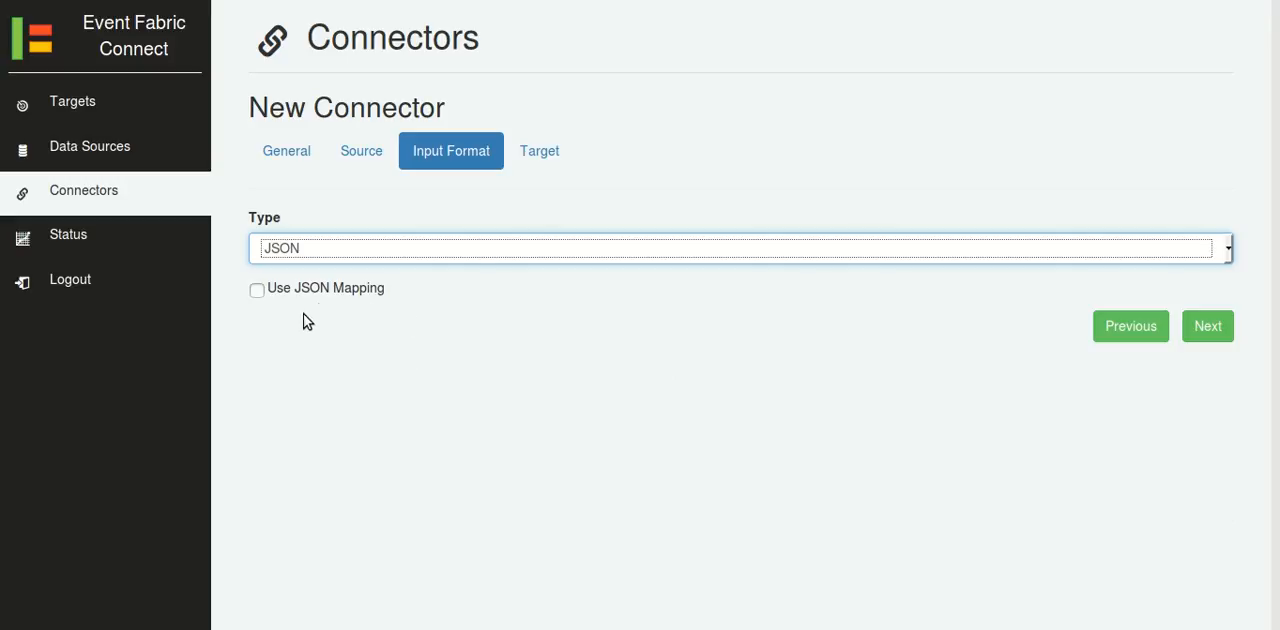
click(329, 296)
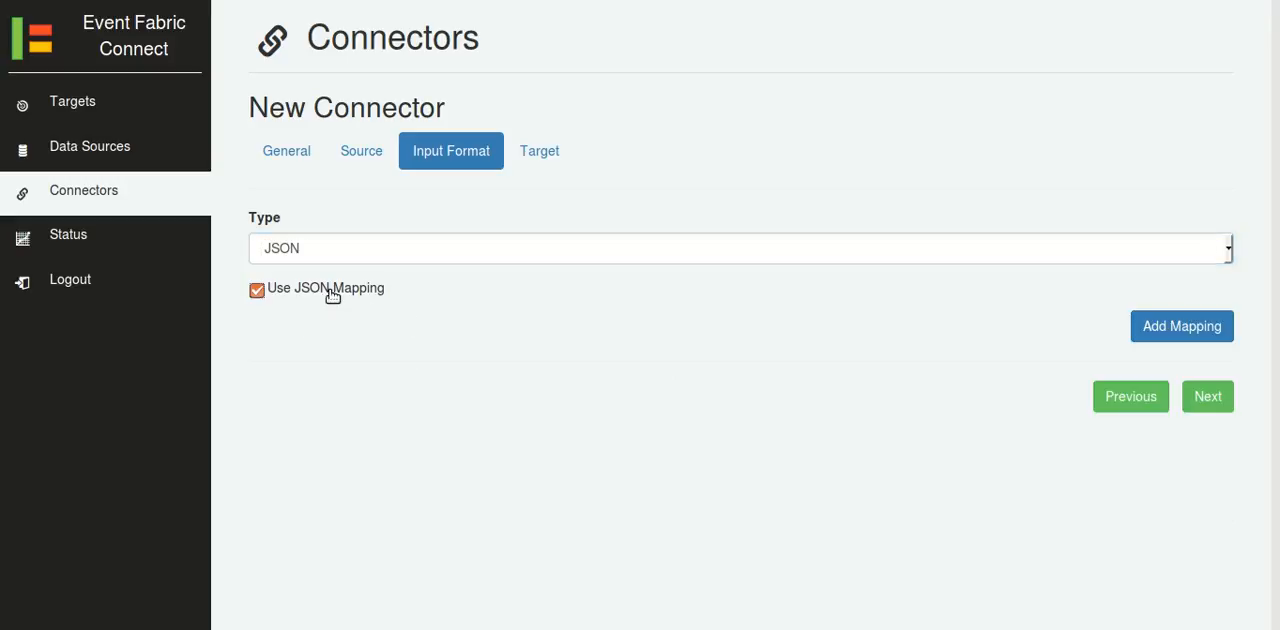
click(1133, 332)
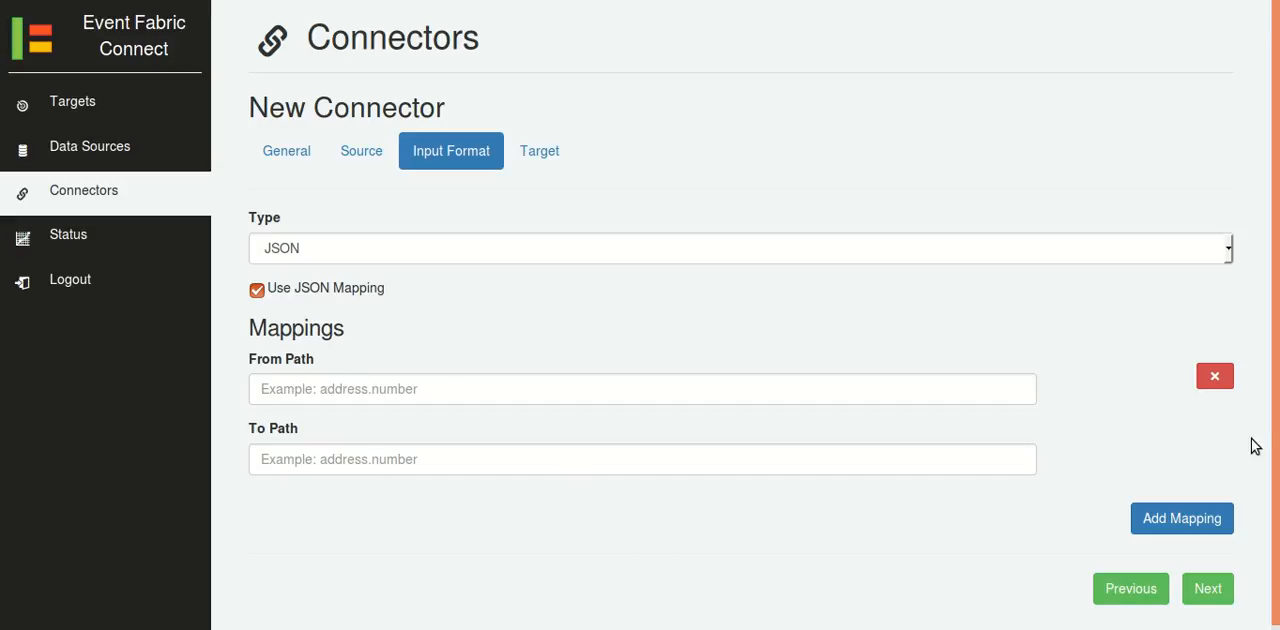
click(1213, 380)
click(335, 287)
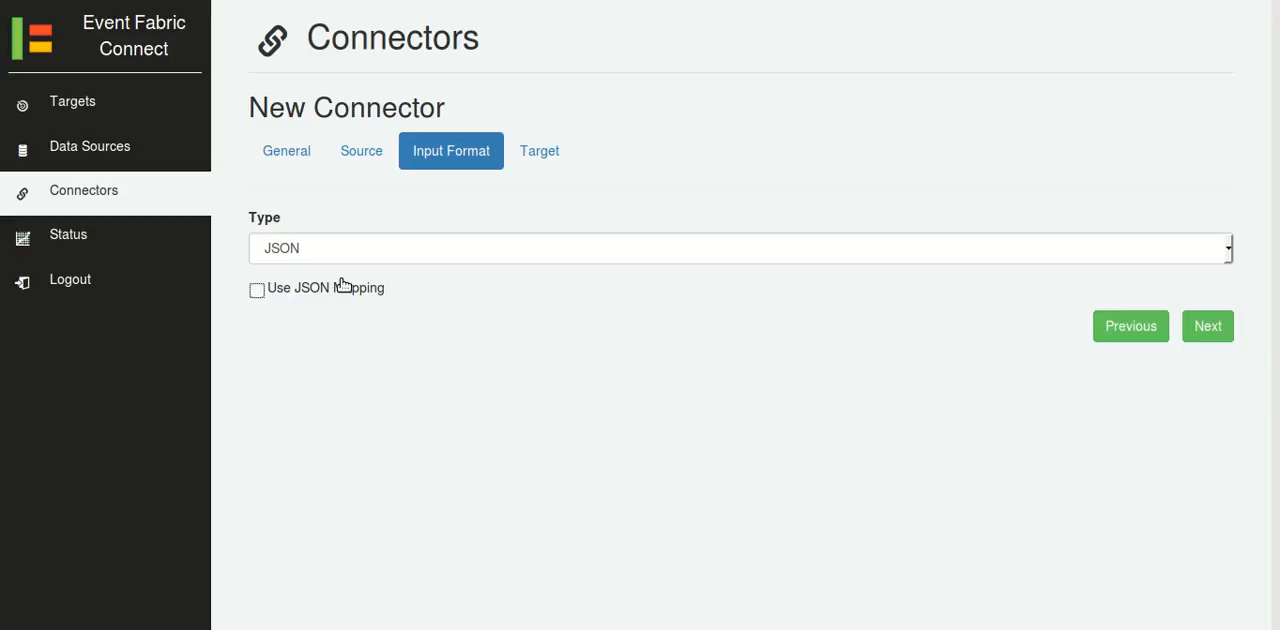
Try the Text with Regular Expressions input format by adding a blank mapping and removing it.
click(359, 253)
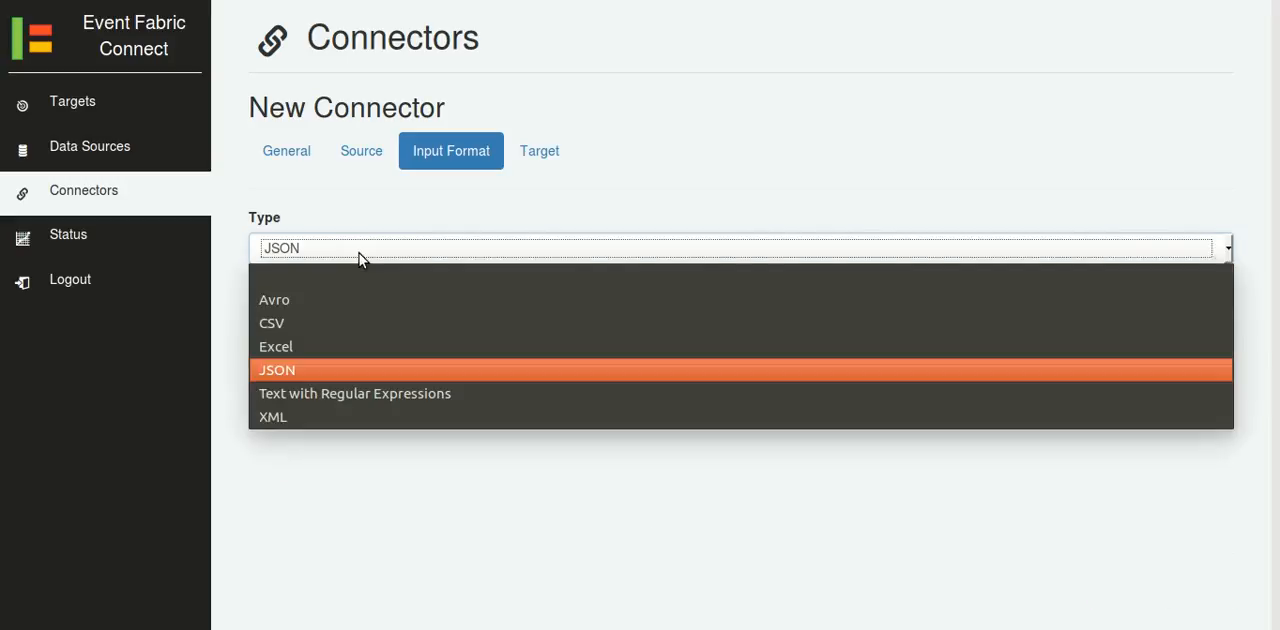
click(315, 398)
click(1182, 334)
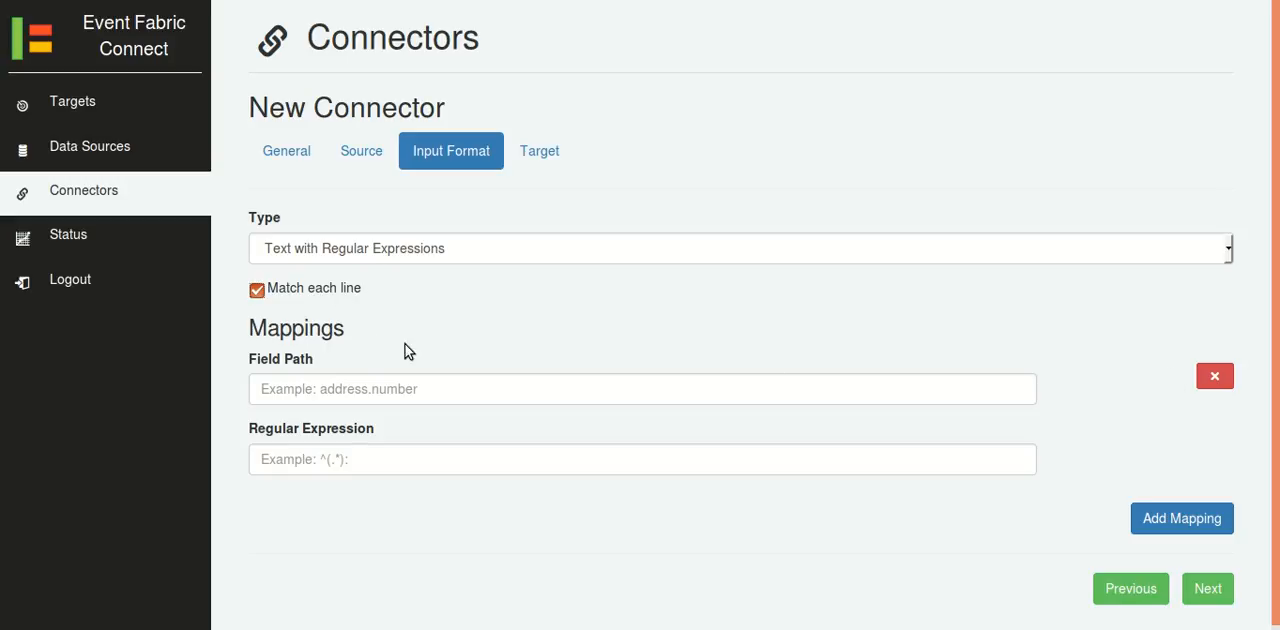
click(1216, 384)
Choose the XML input format and try XPath mapping with a blank mapping, turning the option off again.
click(580, 243)
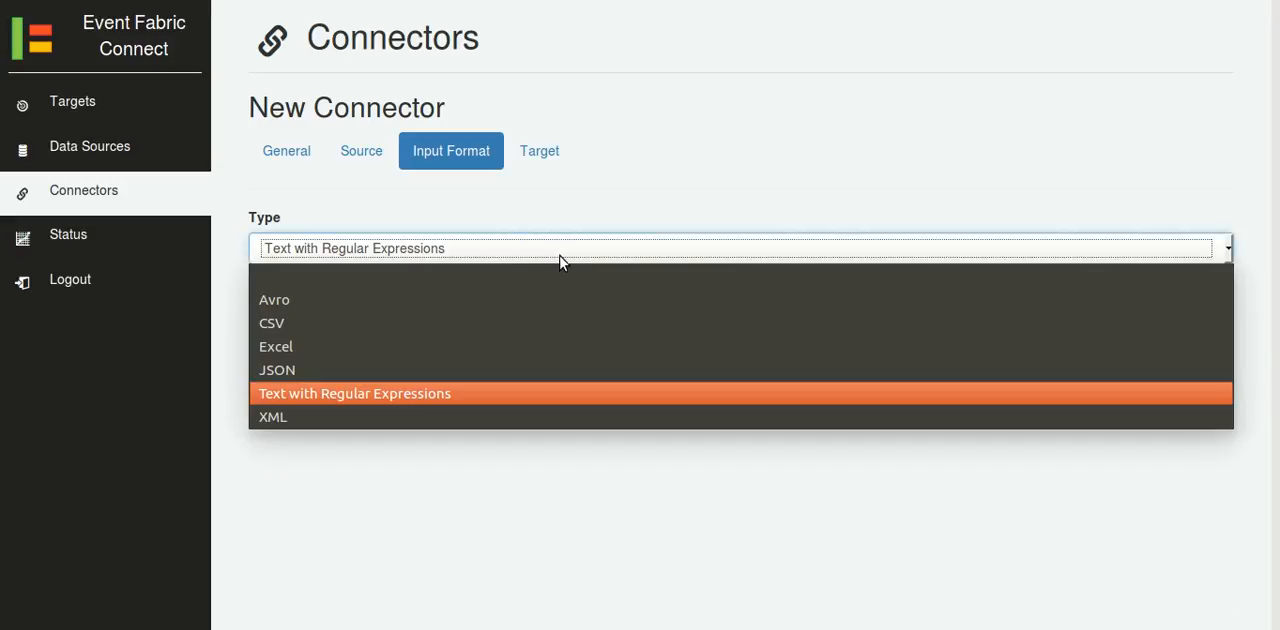
click(361, 412)
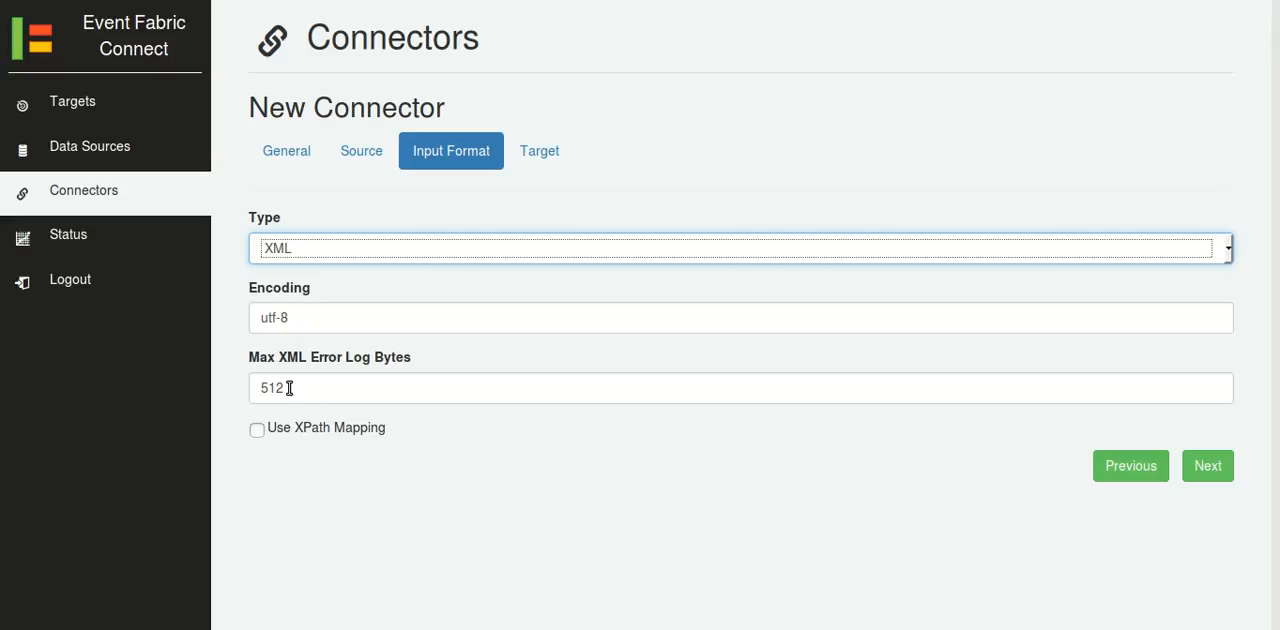
click(258, 429)
click(1145, 465)
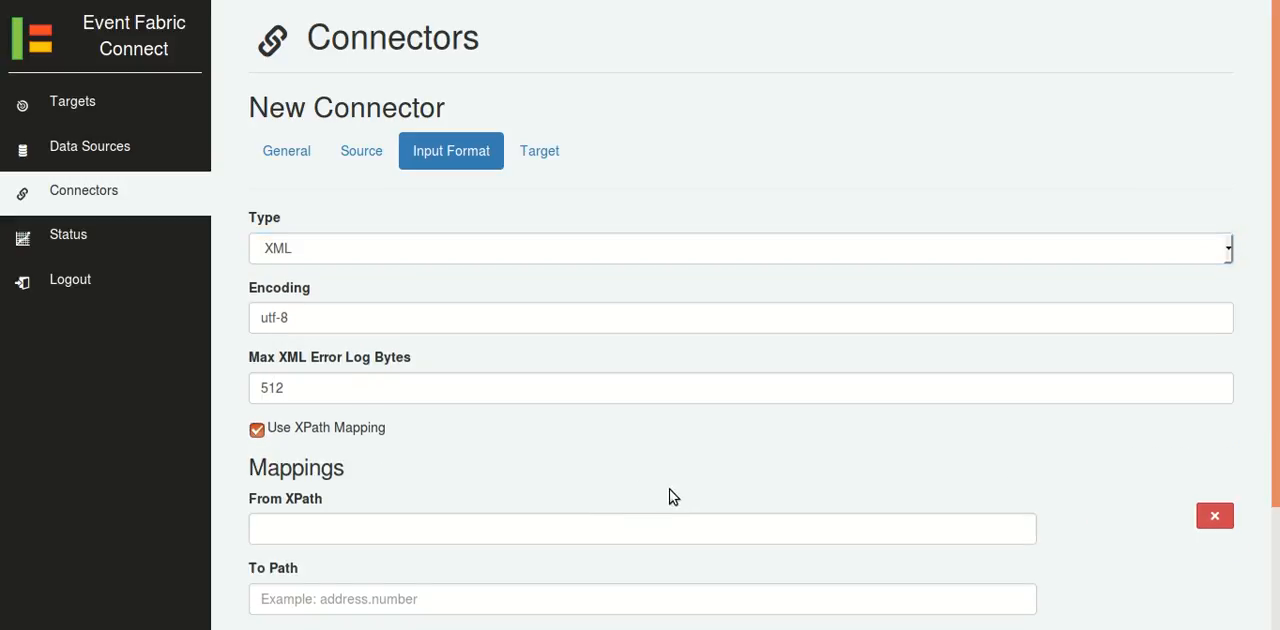
scroll(675, 488, down, 2)
click(364, 385)
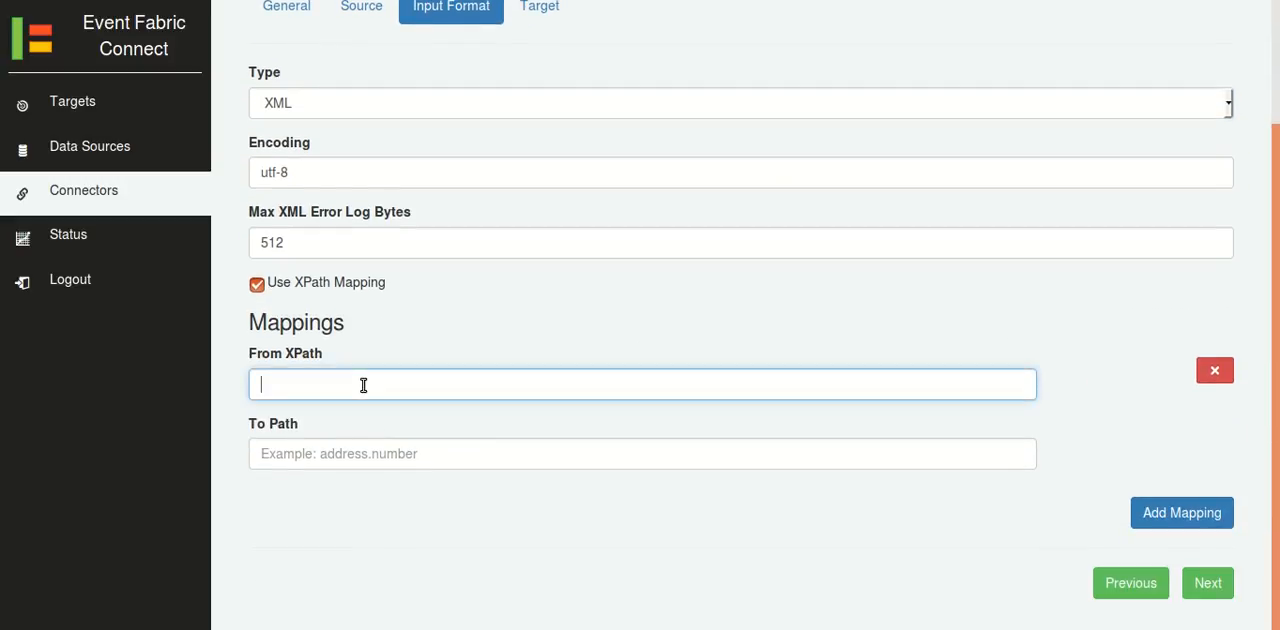
click(350, 458)
click(293, 286)
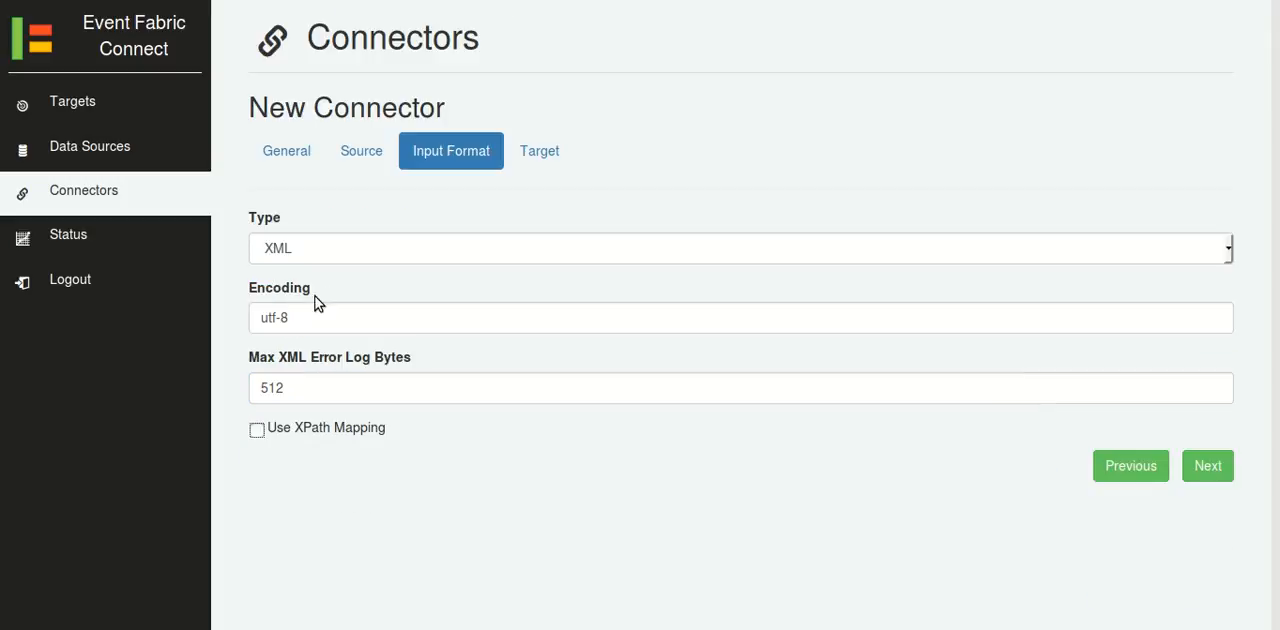
Set the connector's input format type back to JSON.
click(391, 250)
click(367, 368)
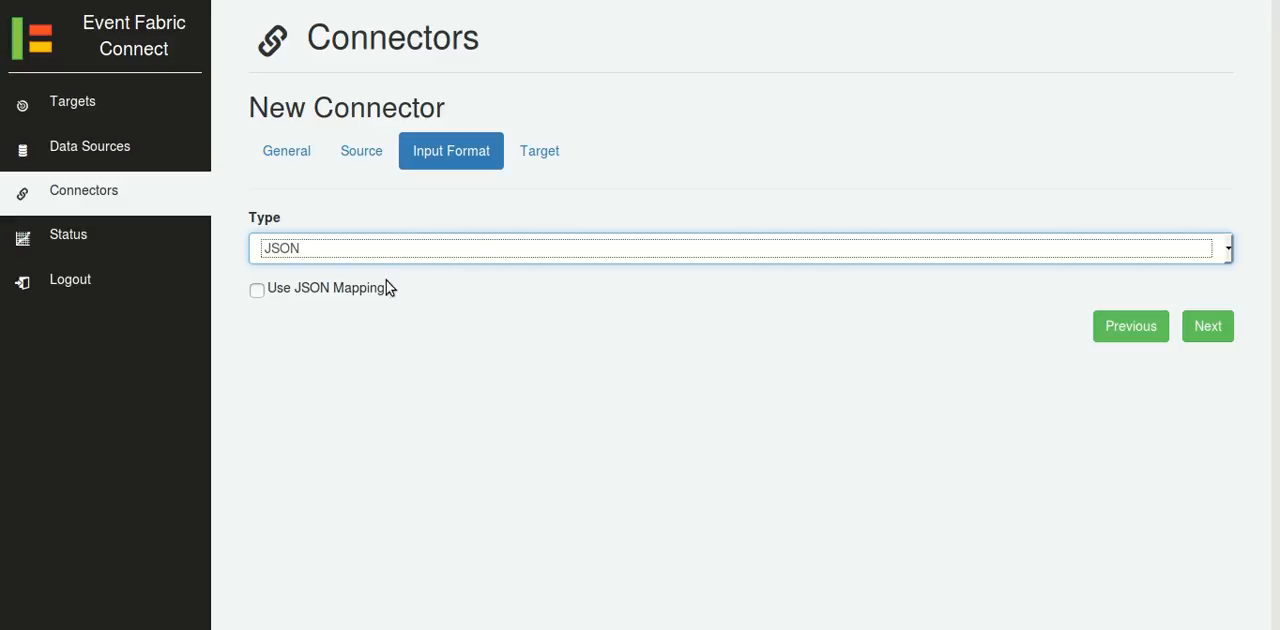
click(420, 334)
Set the connector's target to Event Fabric and select the existing event-fabric.com account as the Event Fabric target.
click(530, 162)
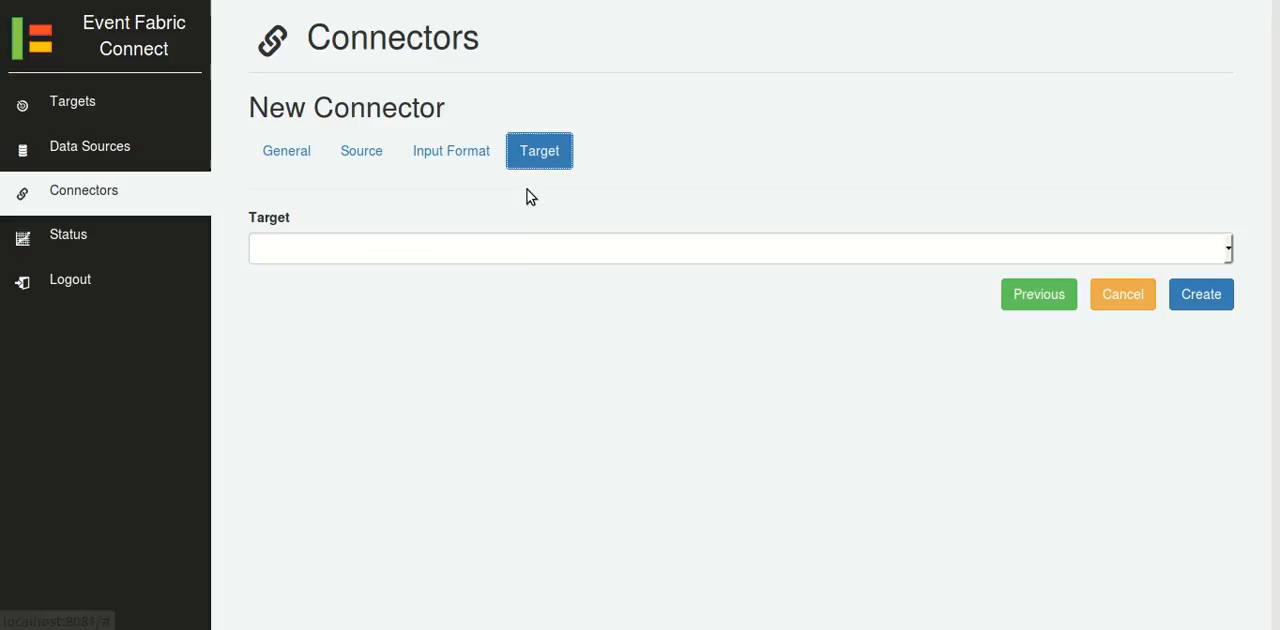
click(512, 252)
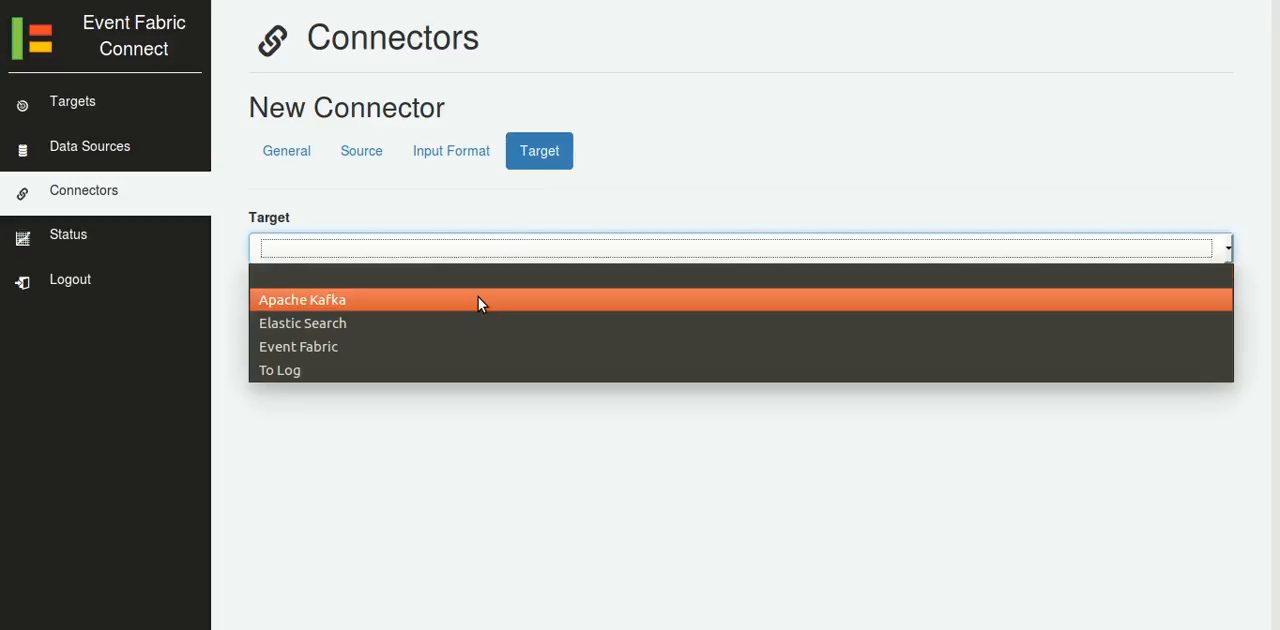
click(310, 348)
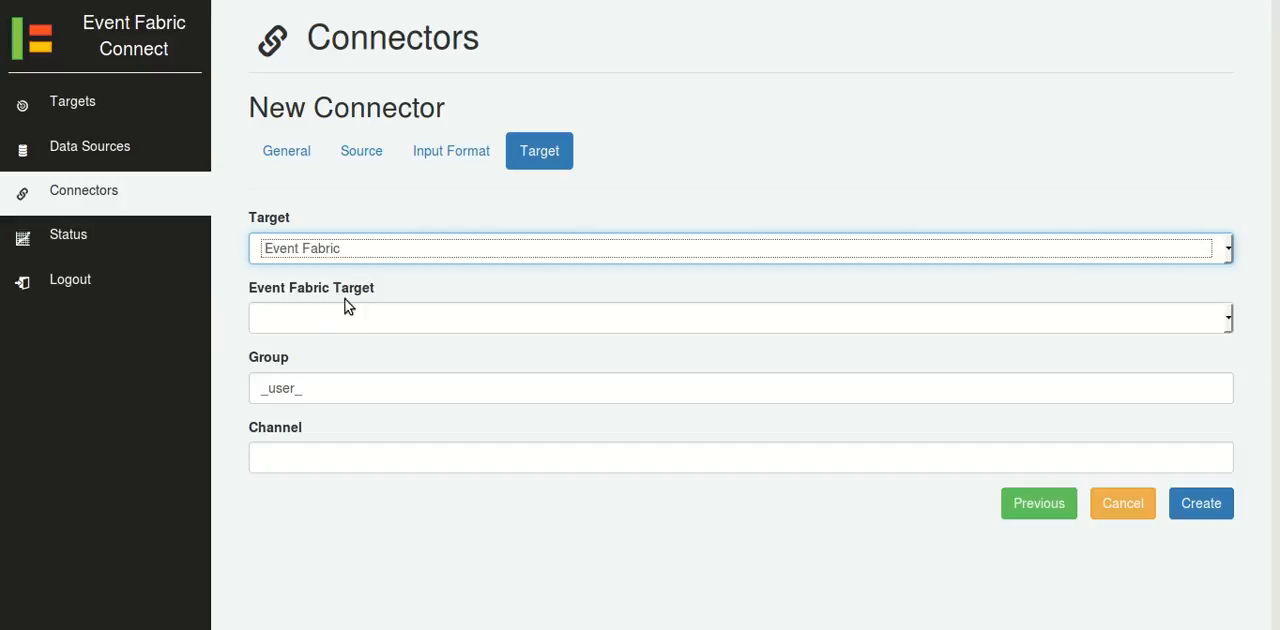
click(342, 316)
click(351, 370)
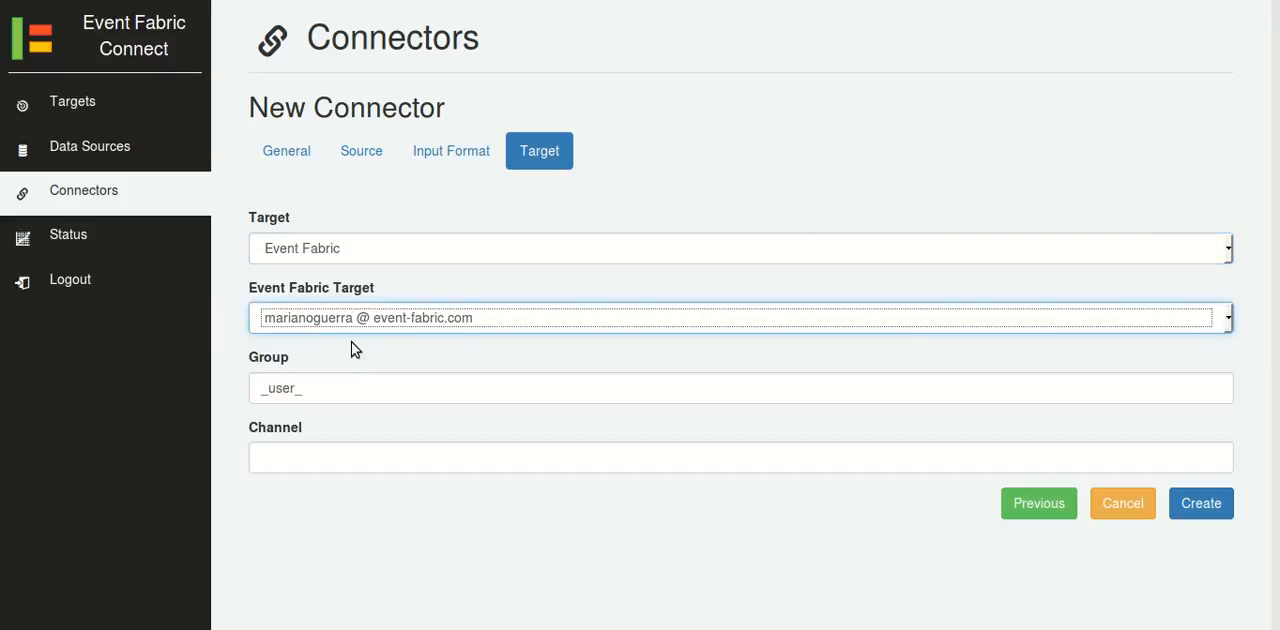
Complete the target's group by appending the account username to _user_, and set the channel to json.
click(348, 390)
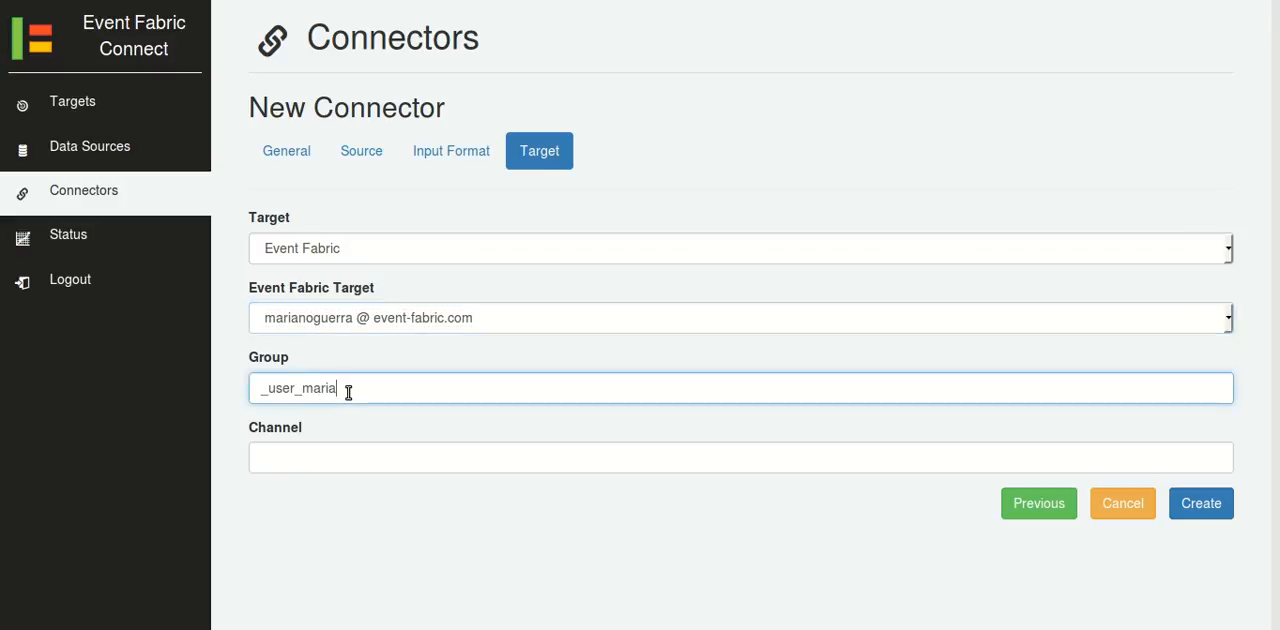
key(Tab)
text(json)
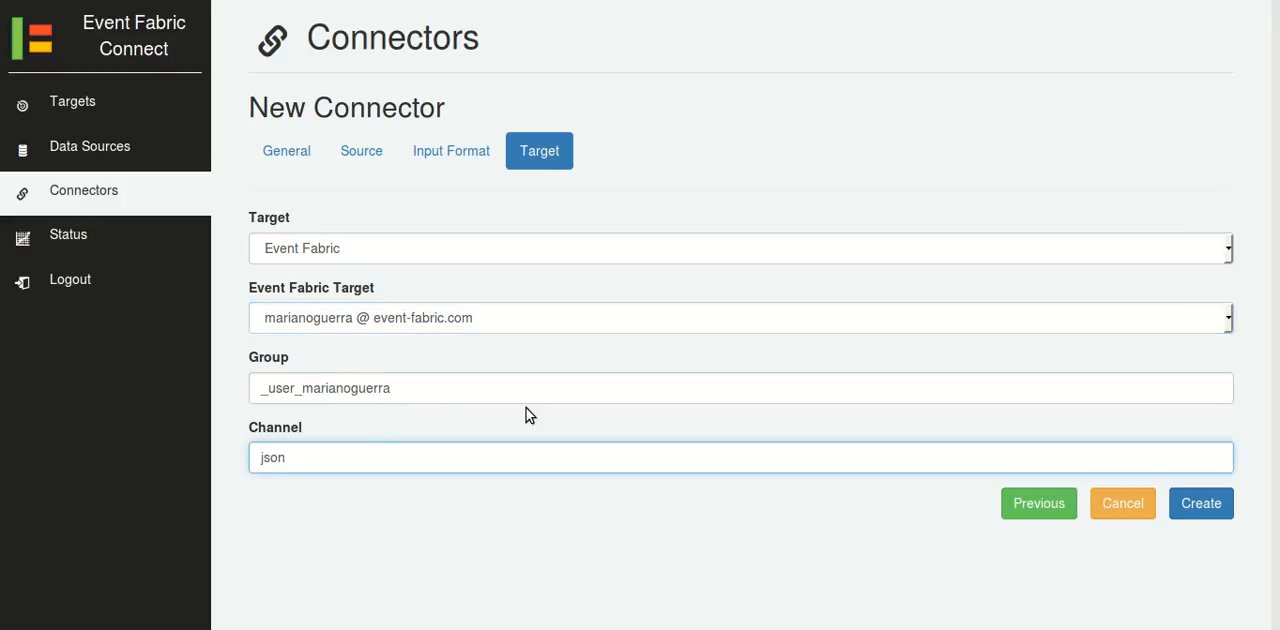
Create the HTTP JSON > EF connector and start it.
drag(404, 390, 259, 388)
click(298, 460)
click(1200, 504)
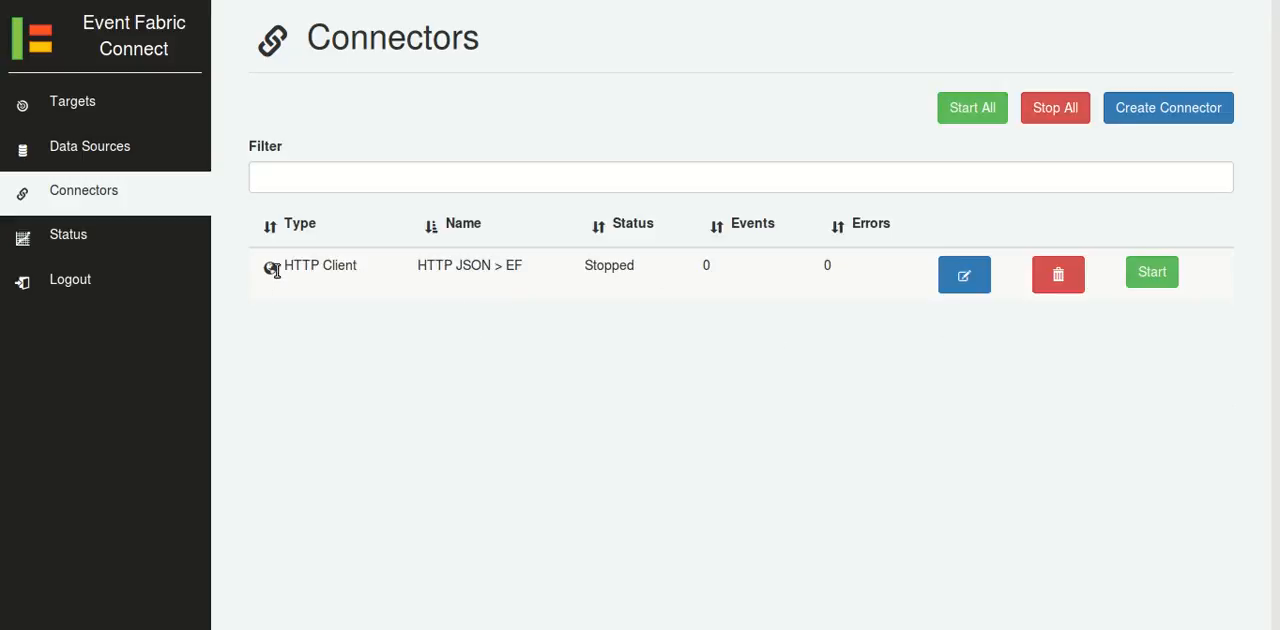
click(1150, 272)
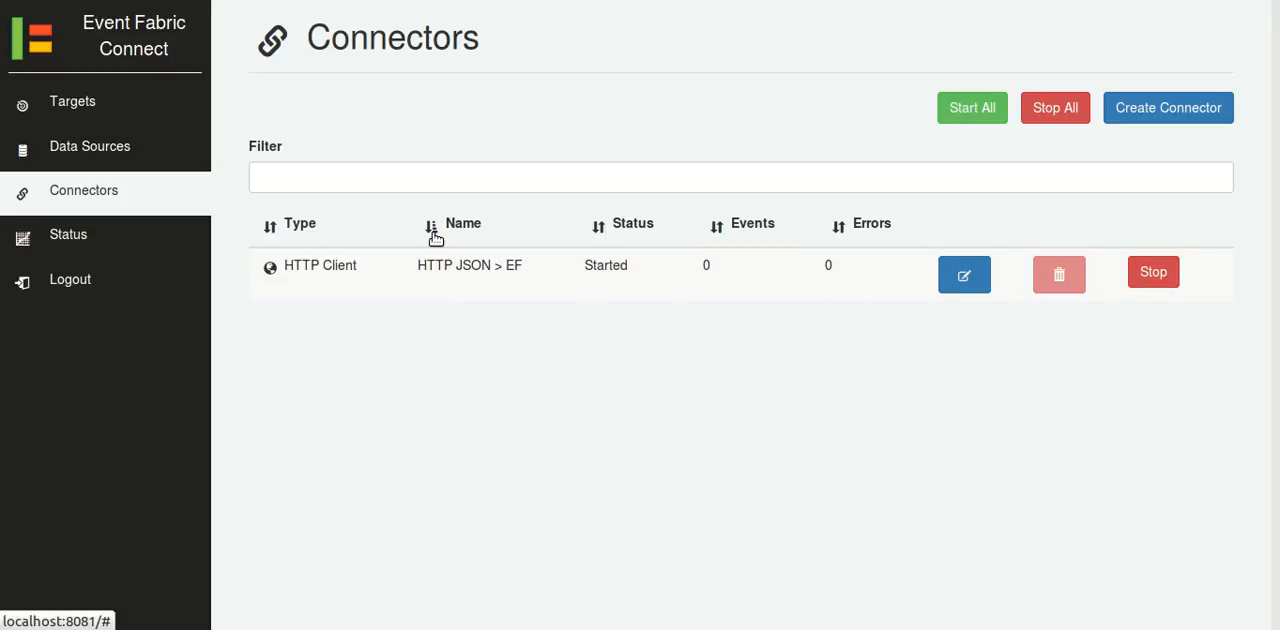
Begin a second new connector and name it HTTP XML > EF.
click(1133, 125)
click(317, 257)
text(HTTP XML > EF)
click(306, 288)
Set the connector's source to HTTP Client, with the address of example.xml on the personal .org website as its URL.
click(370, 152)
click(371, 250)
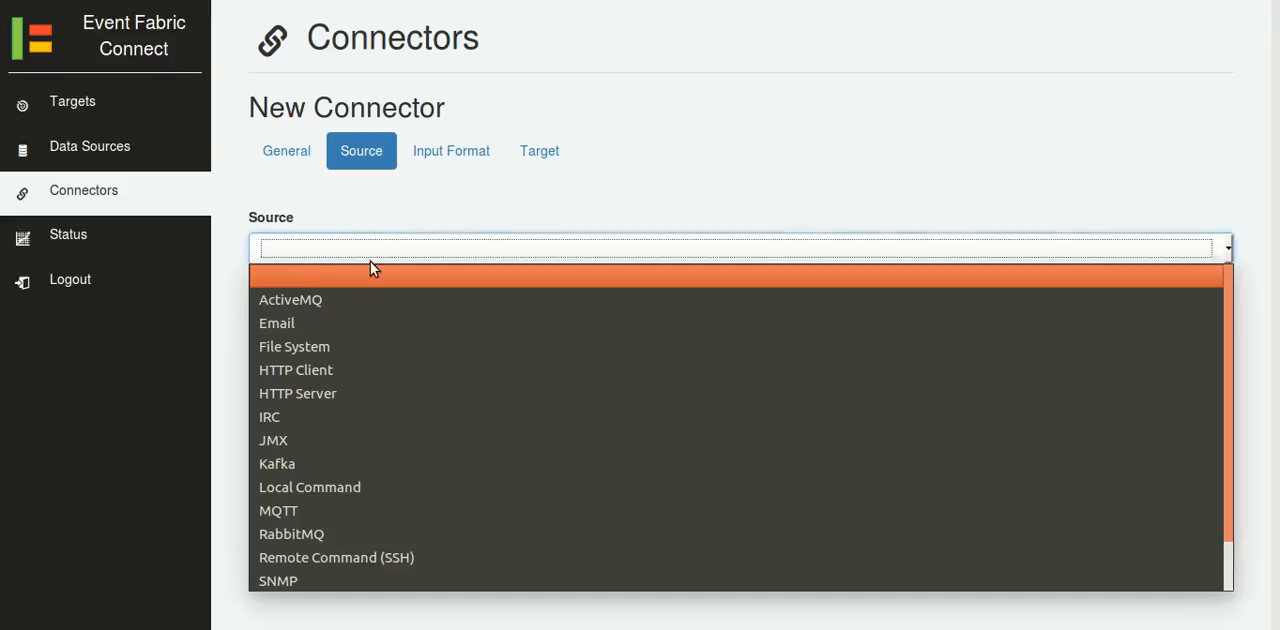
click(315, 372)
click(307, 349)
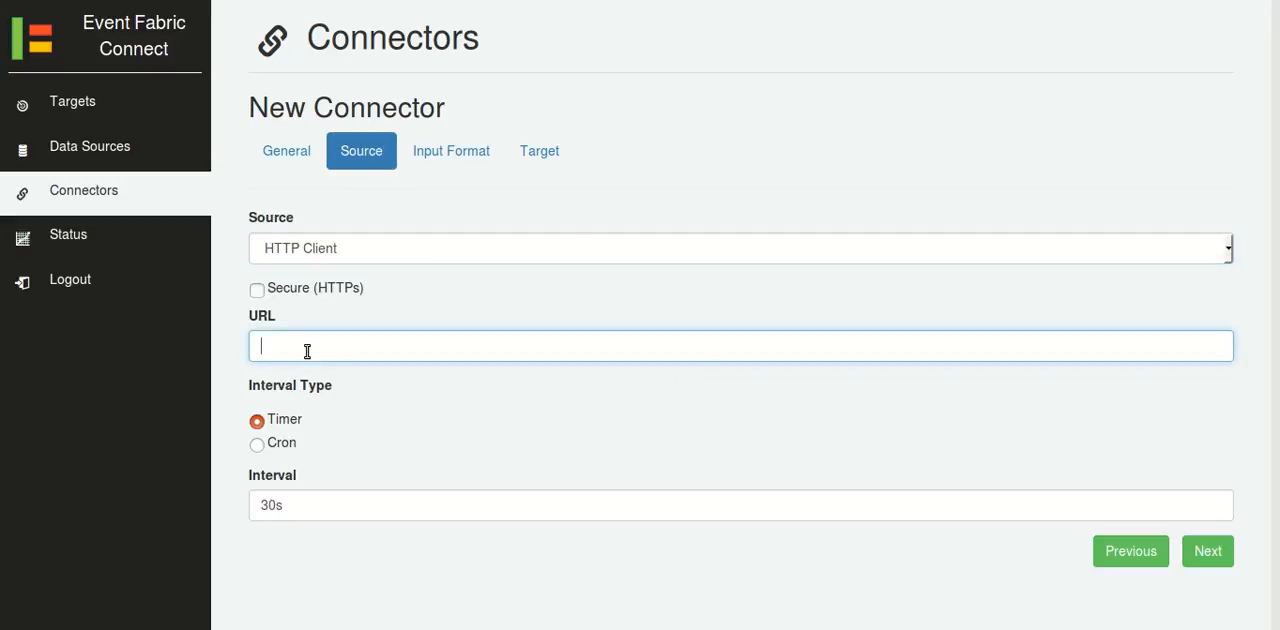
text(amrian)
key(BackSpace)
key(BackSpace)
key(BackSpace)
key(BackSpace)
text(marianoguerra.org/example)
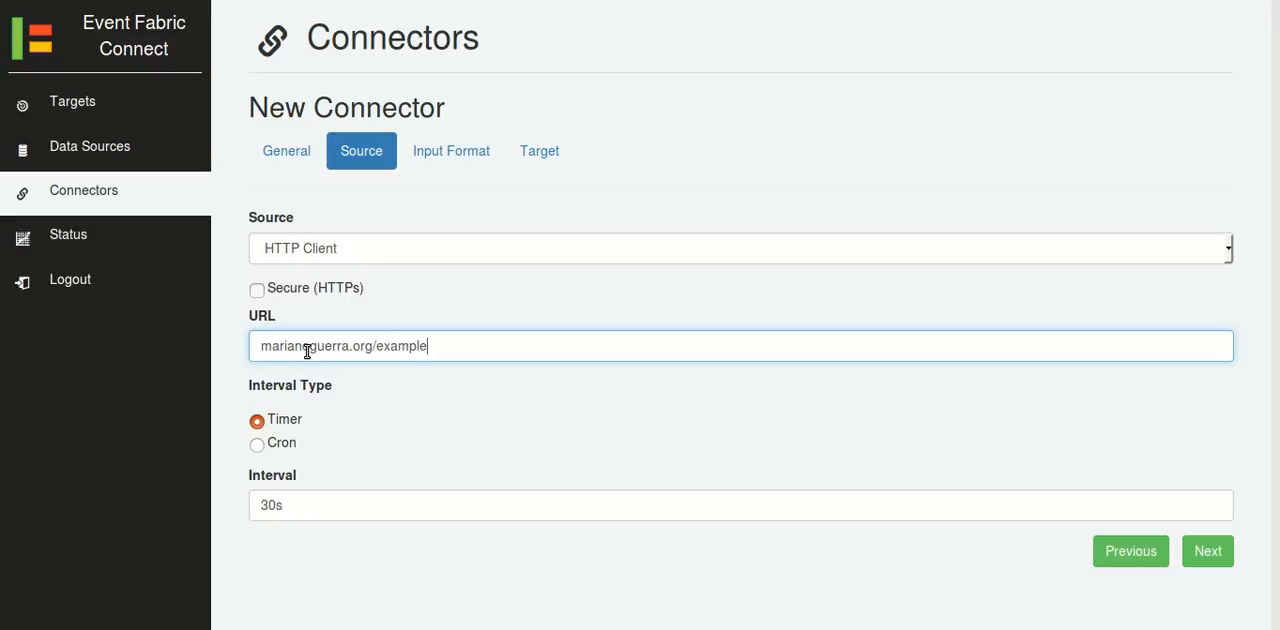
text(.xml)
Set the HTTP Client source's timer interval to 10s.
click(263, 505)
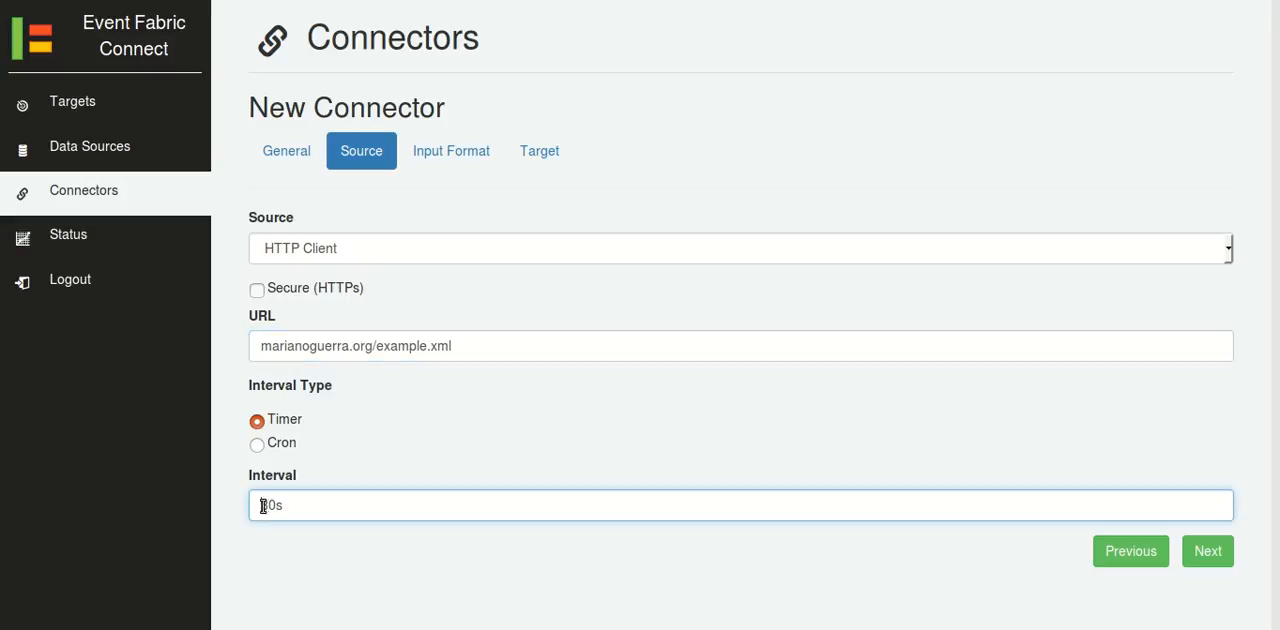
drag(263, 505, 267, 505)
text(1)
Set the connector's input format type to XML and open its target settings.
click(458, 160)
click(452, 250)
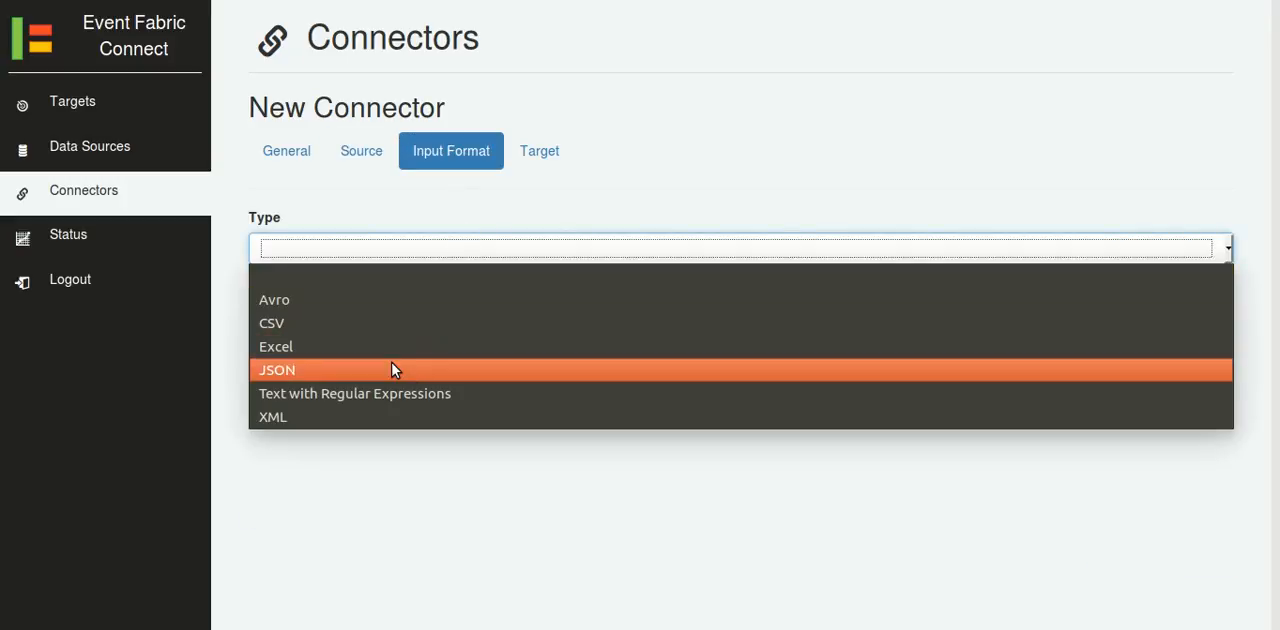
click(343, 416)
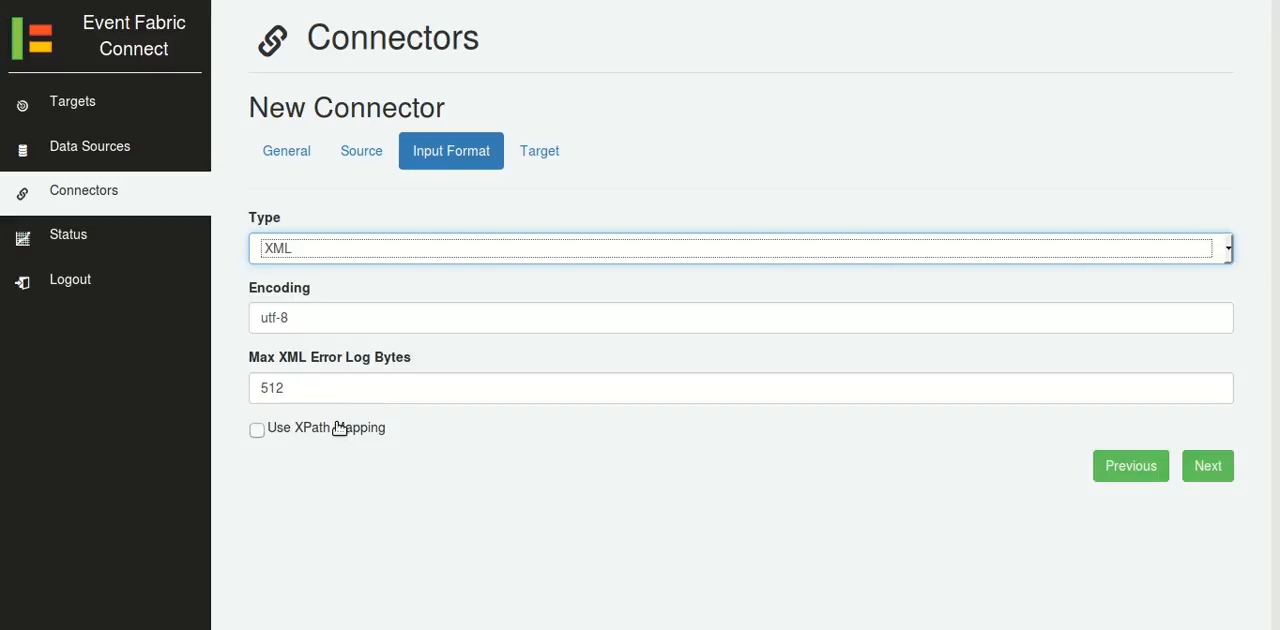
click(543, 160)
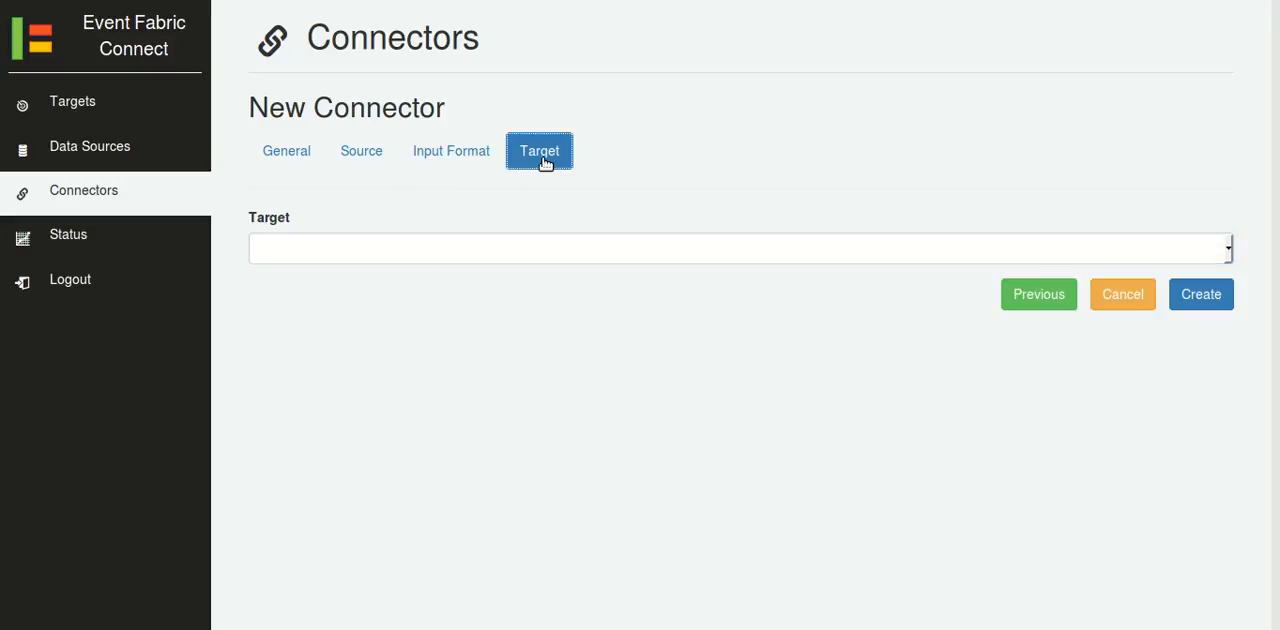
Set the connector's target to Event Fabric, choose the configured Event Fabric target, and complete the _user_ group with the account's username.
click(640, 240)
click(530, 346)
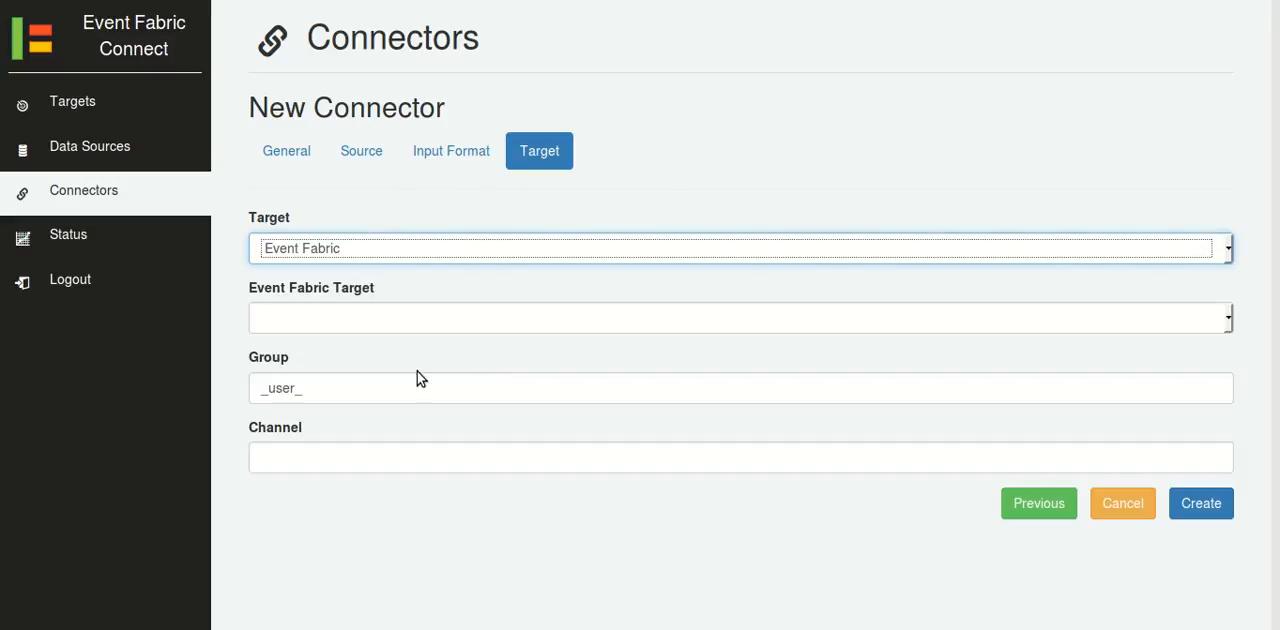
click(409, 317)
click(381, 370)
click(377, 388)
Set the target channel to xml, then create the HTTP XML > EF connector and start it.
key(Tab)
text(xml)
click(1185, 502)
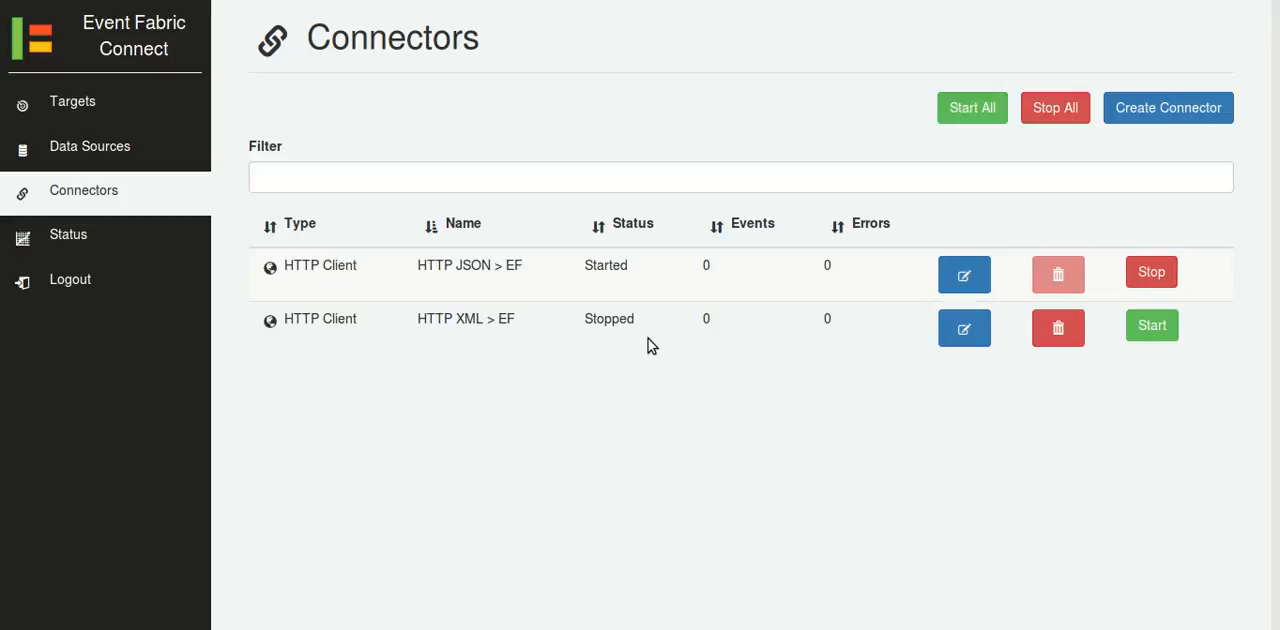
click(1150, 327)
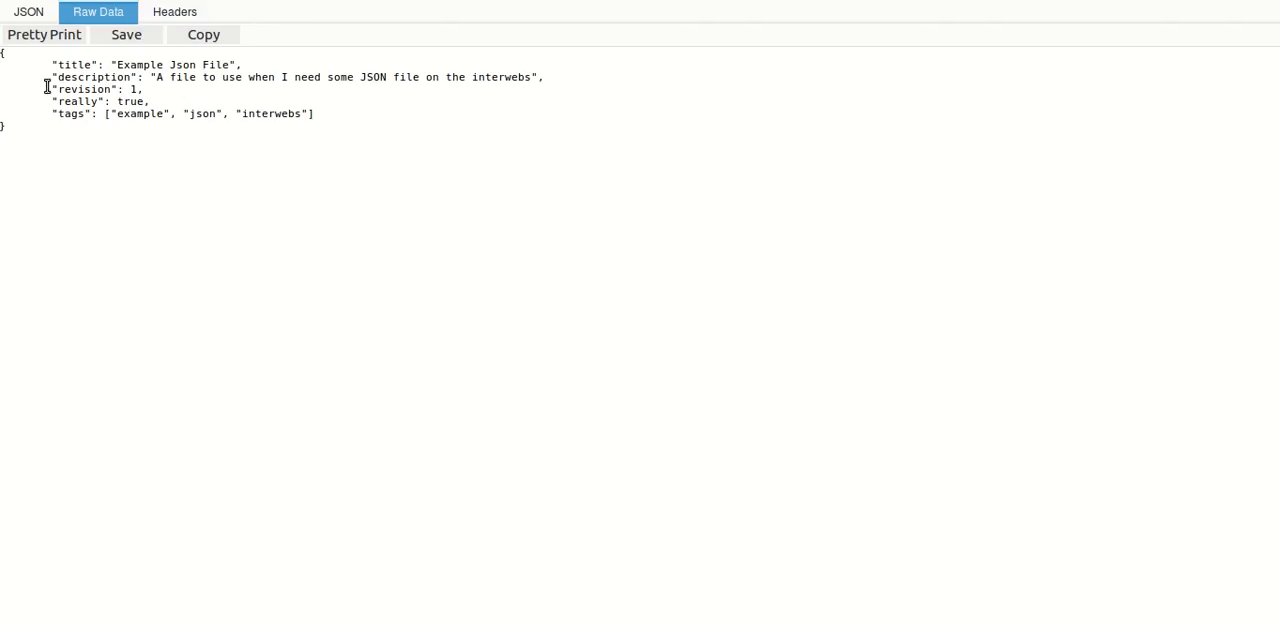
Look over the raw example JSON and XML files in the browser and switch to the Event Fabric flow editor.
mouse_move(4, 57)
mouse_down()
mouse_move(51, 100)
mouse_move(23, 137)
mouse_move(4, 54)
mouse_up()
click(130, 147)
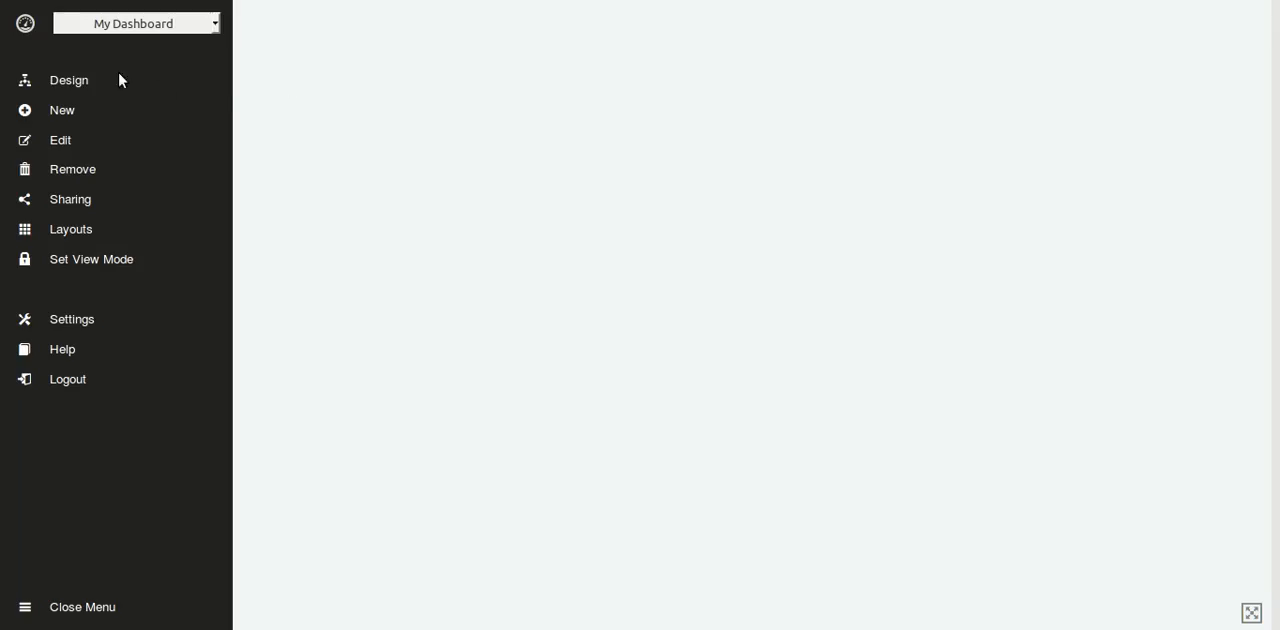
click(118, 80)
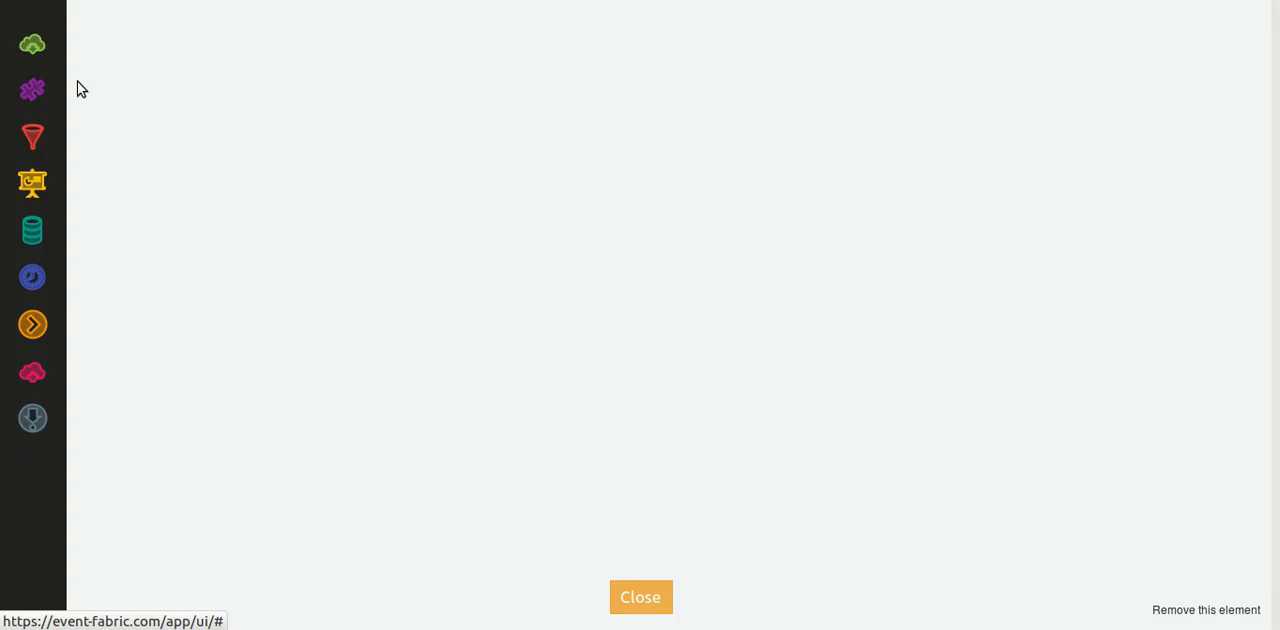
Add two Source elements to the empty canvas, one above the other, and name them XML and JSON.
drag(32, 44, 165, 94)
drag(32, 44, 169, 196)
double_click(166, 127)
text(XML)
key(Return)
double_click(178, 233)
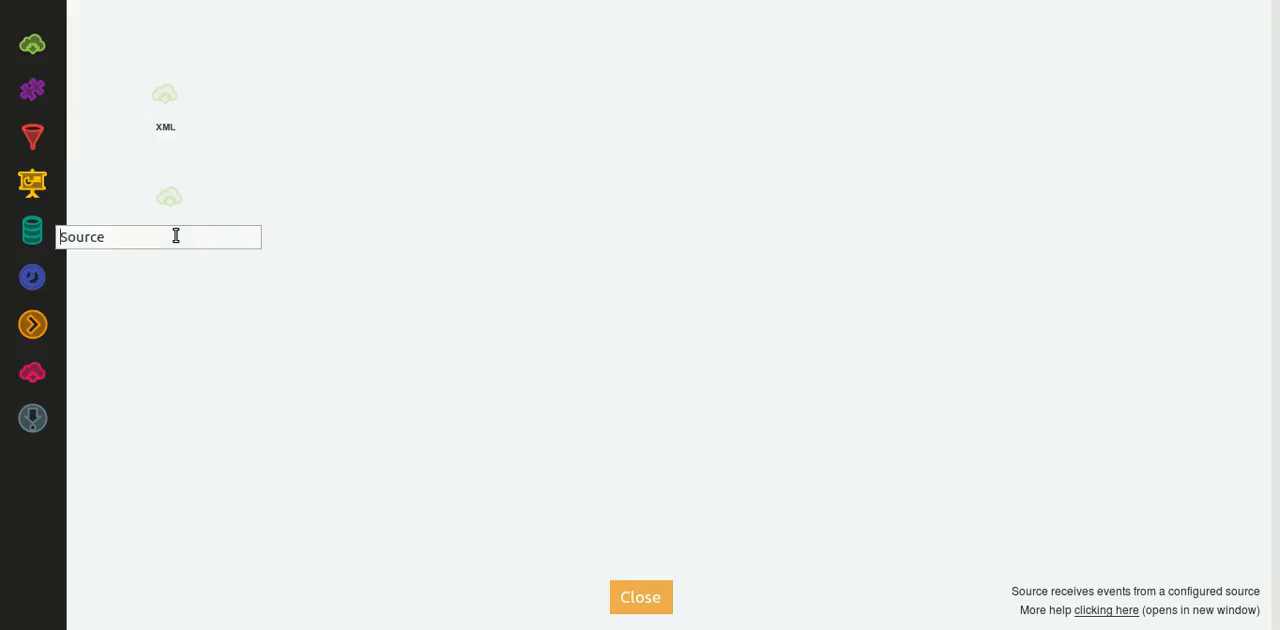
text(JSON)
key(Return)
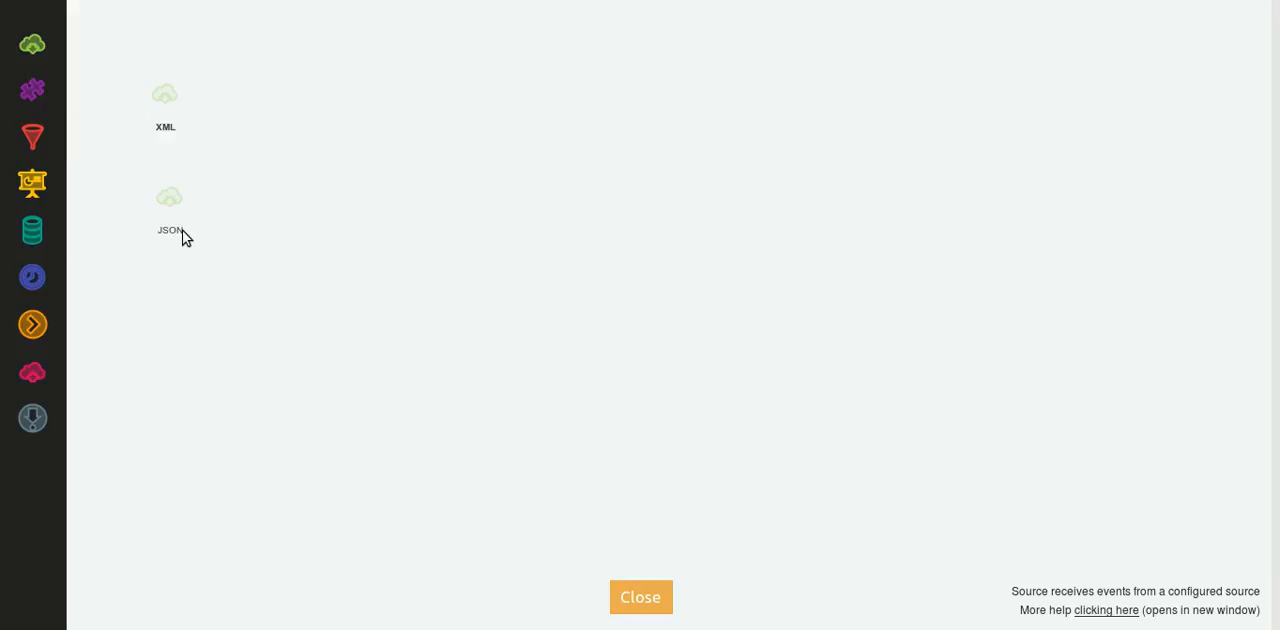
Configure the XML source as type Event Source with xml as its channel.
mouse_move(137, 72)
click(114, 56)
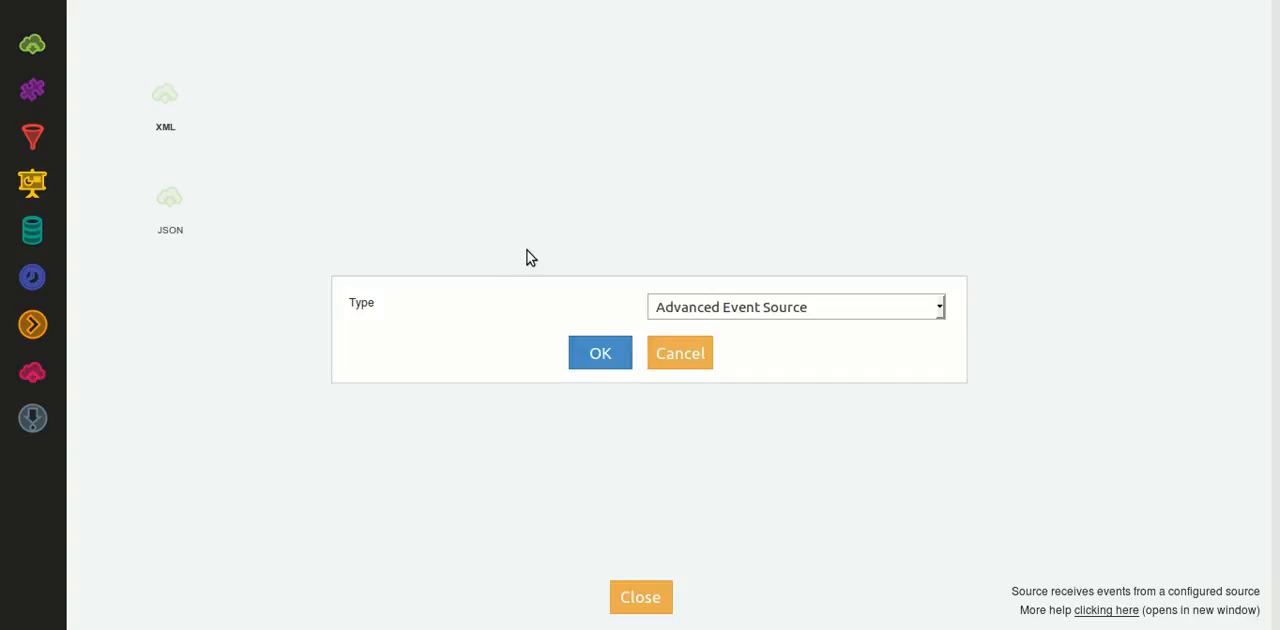
click(756, 310)
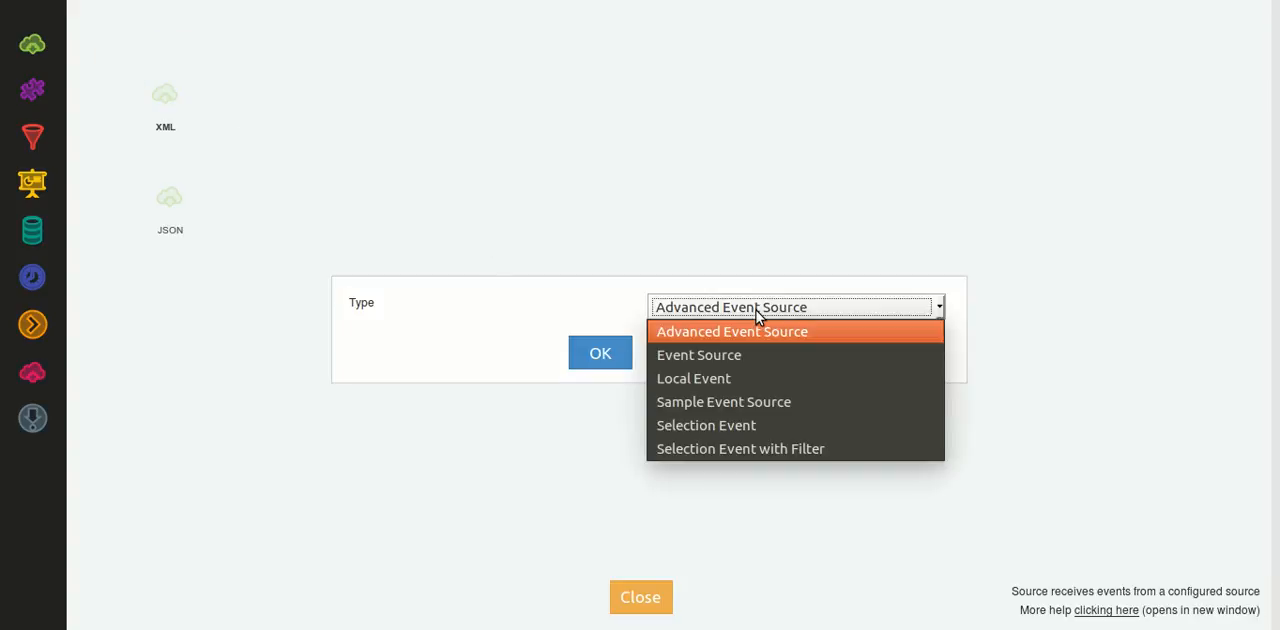
click(731, 355)
click(607, 359)
text(xml)
click(604, 352)
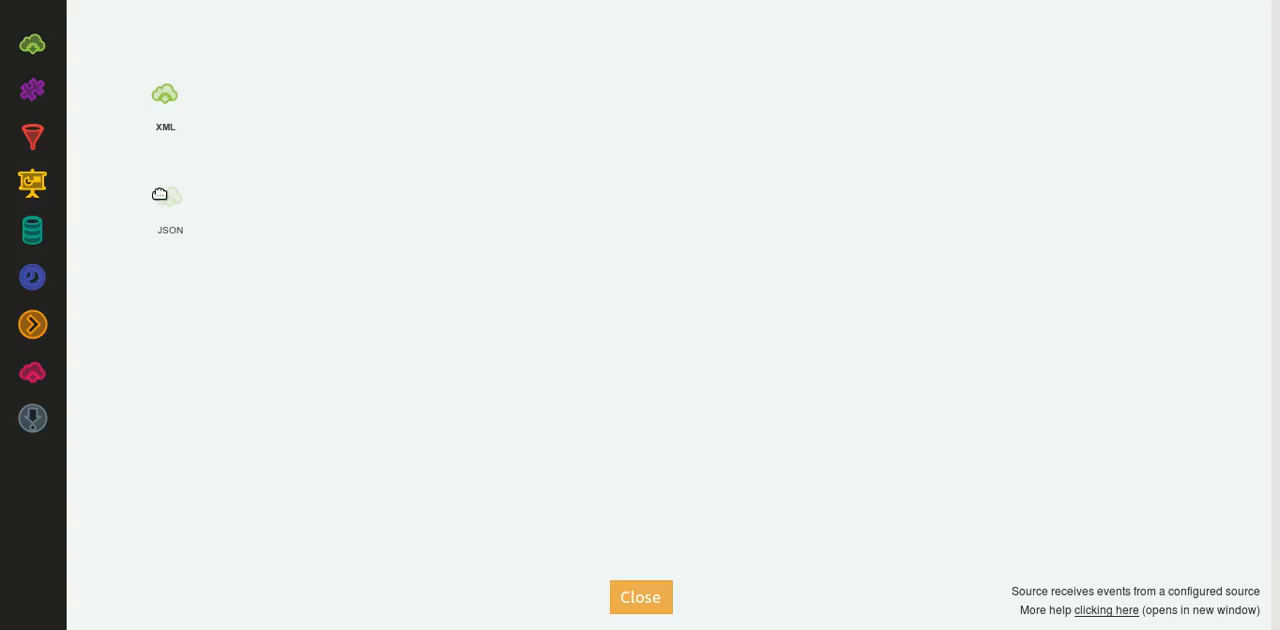
Configure the JSON source as type Event Source with json as its channel.
mouse_move(162, 202)
click(120, 158)
click(690, 307)
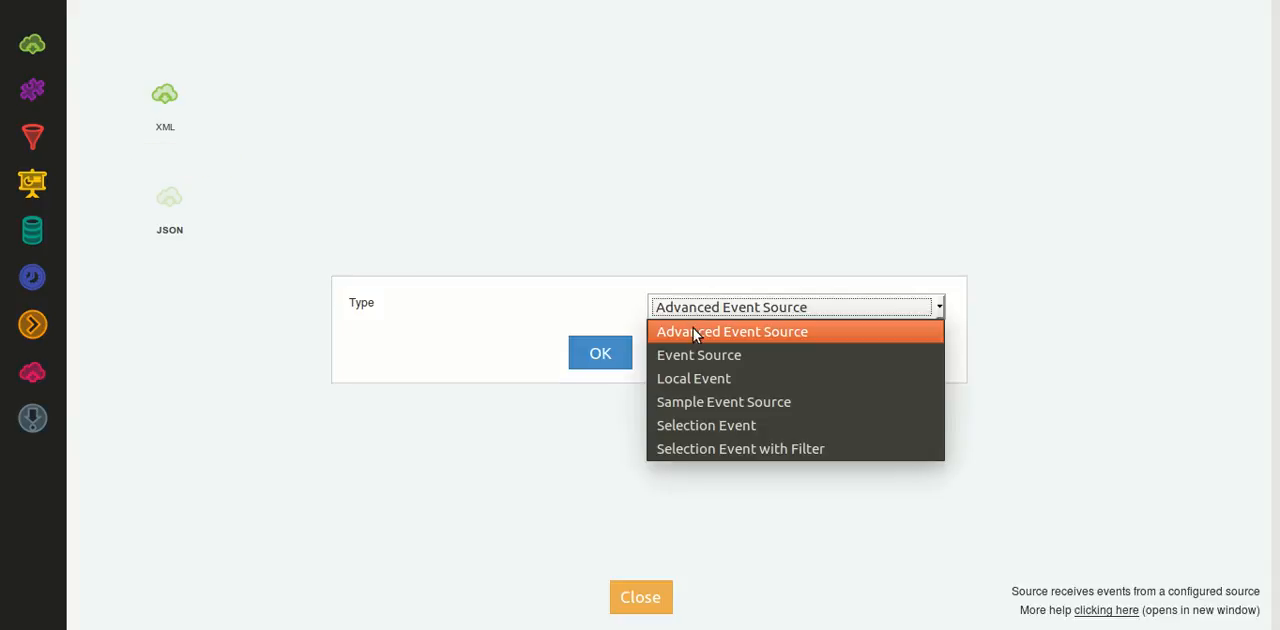
click(704, 355)
click(629, 359)
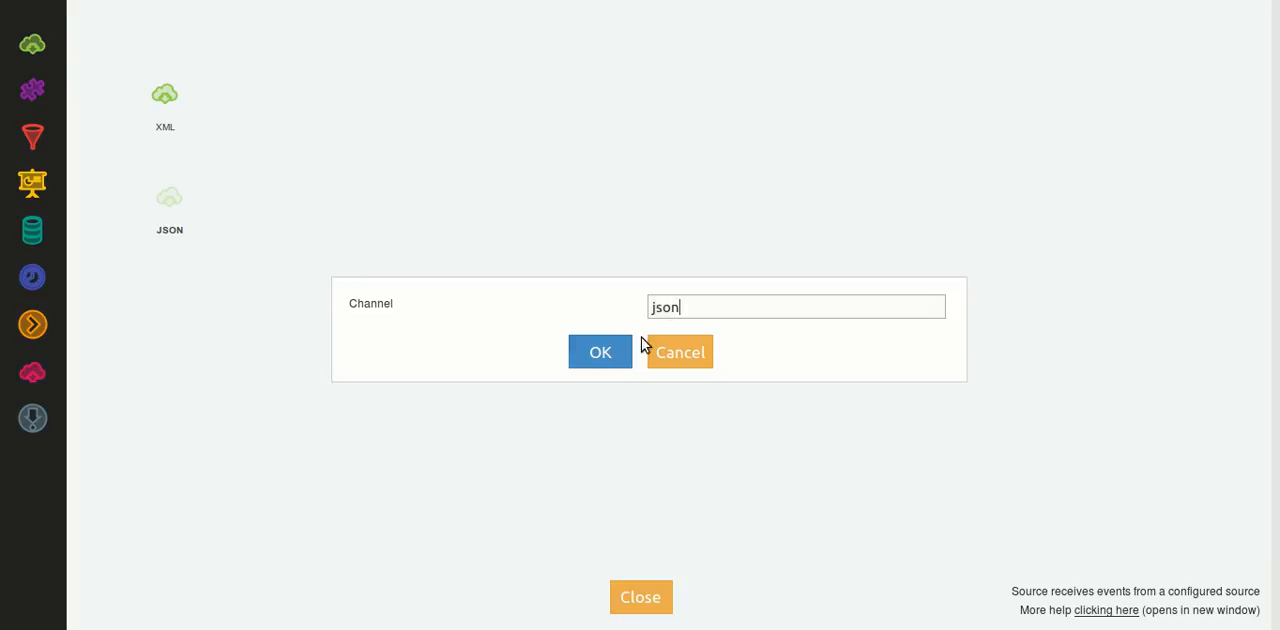
click(603, 356)
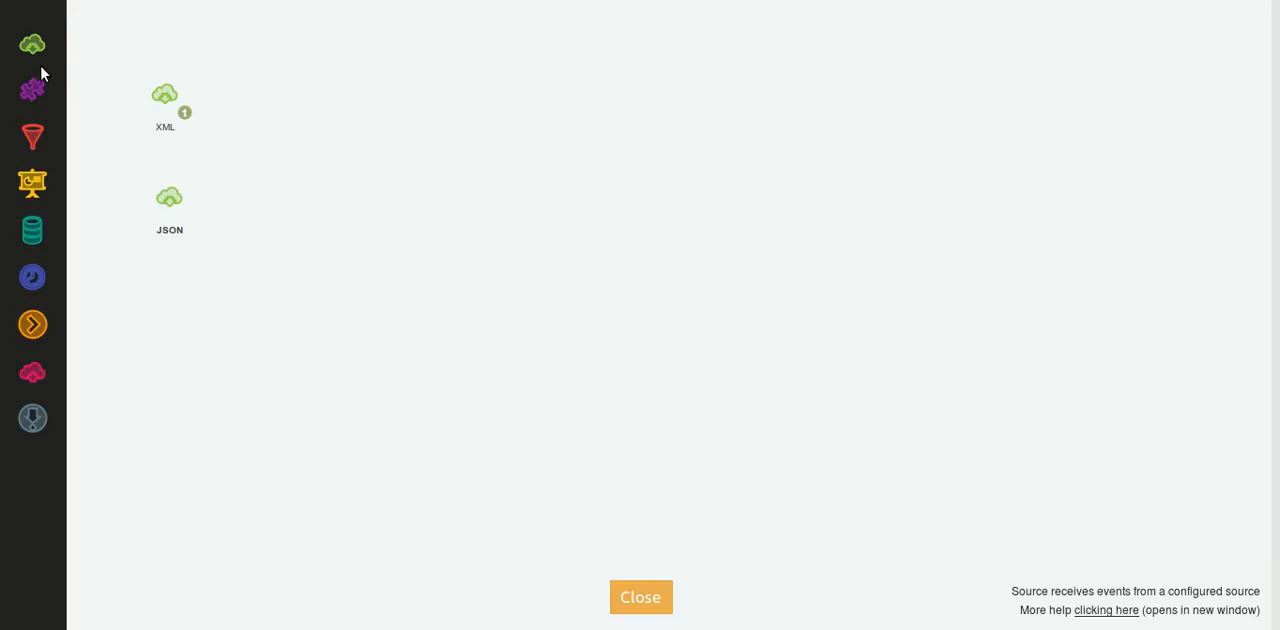
Examine the events received by the XML source and the JSON source, closing each output view after reading it.
click(189, 117)
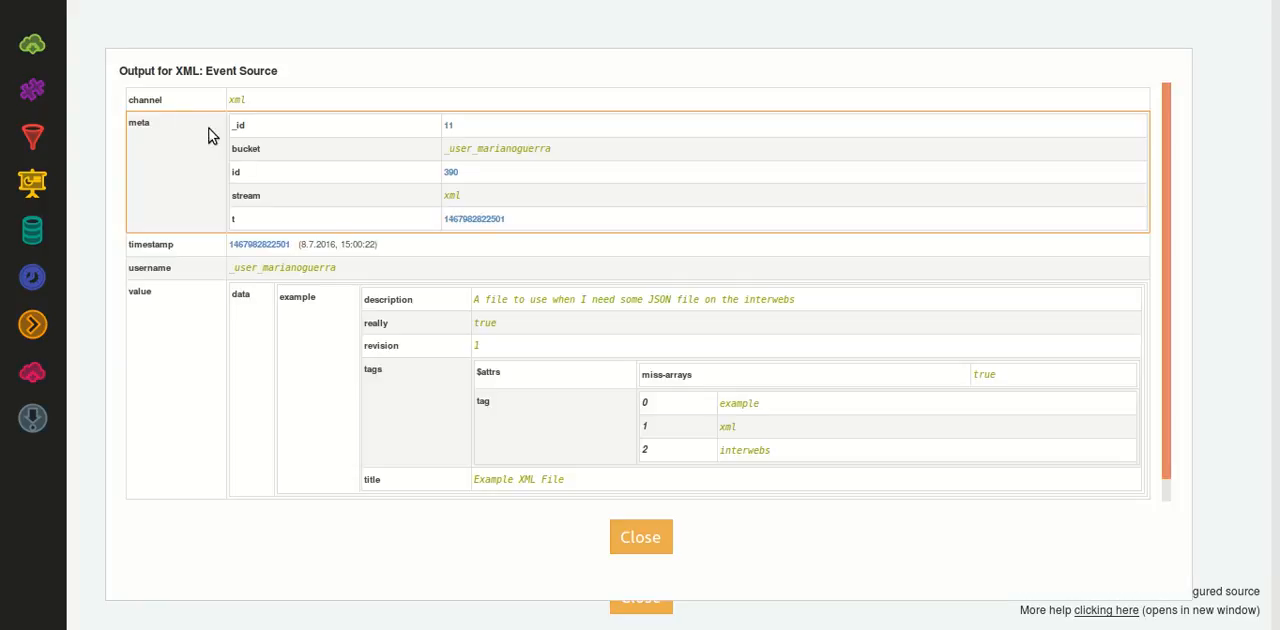
scroll(417, 325, down, 1)
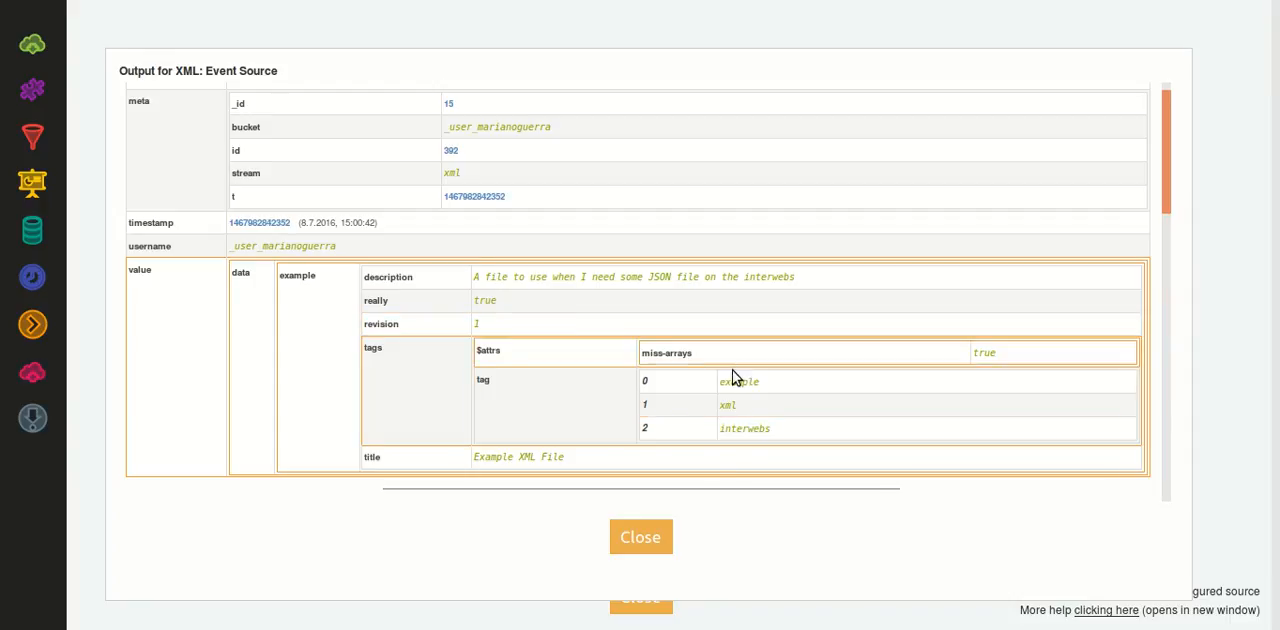
click(649, 537)
click(191, 218)
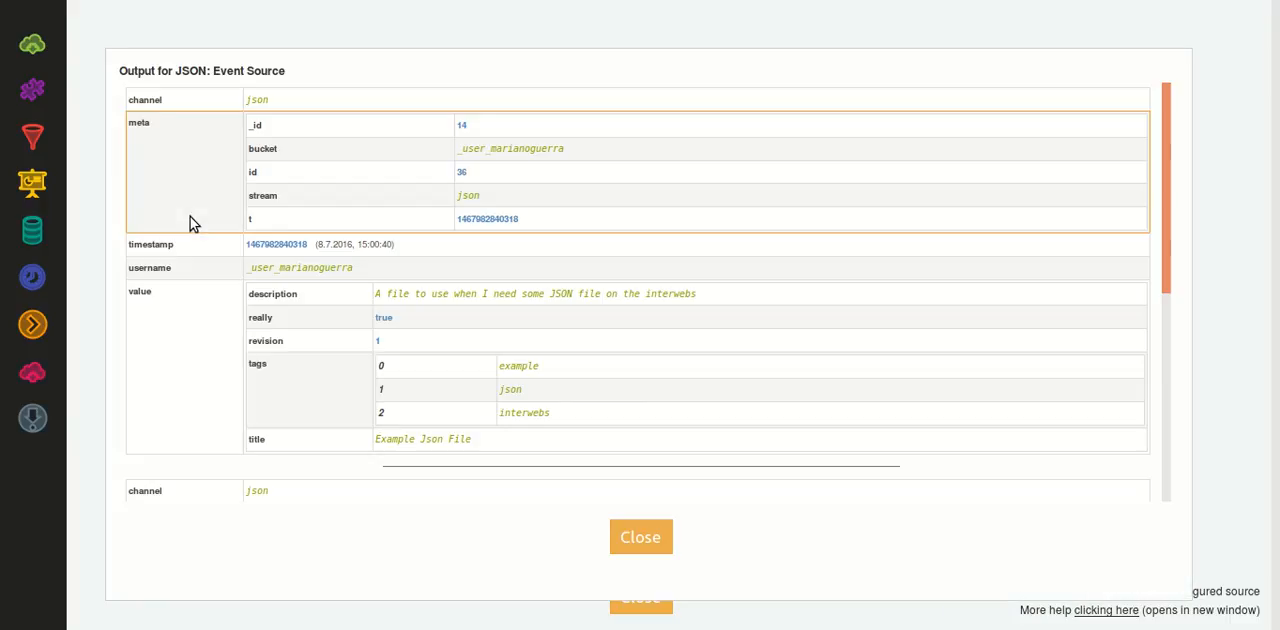
scroll(443, 254, down, 1)
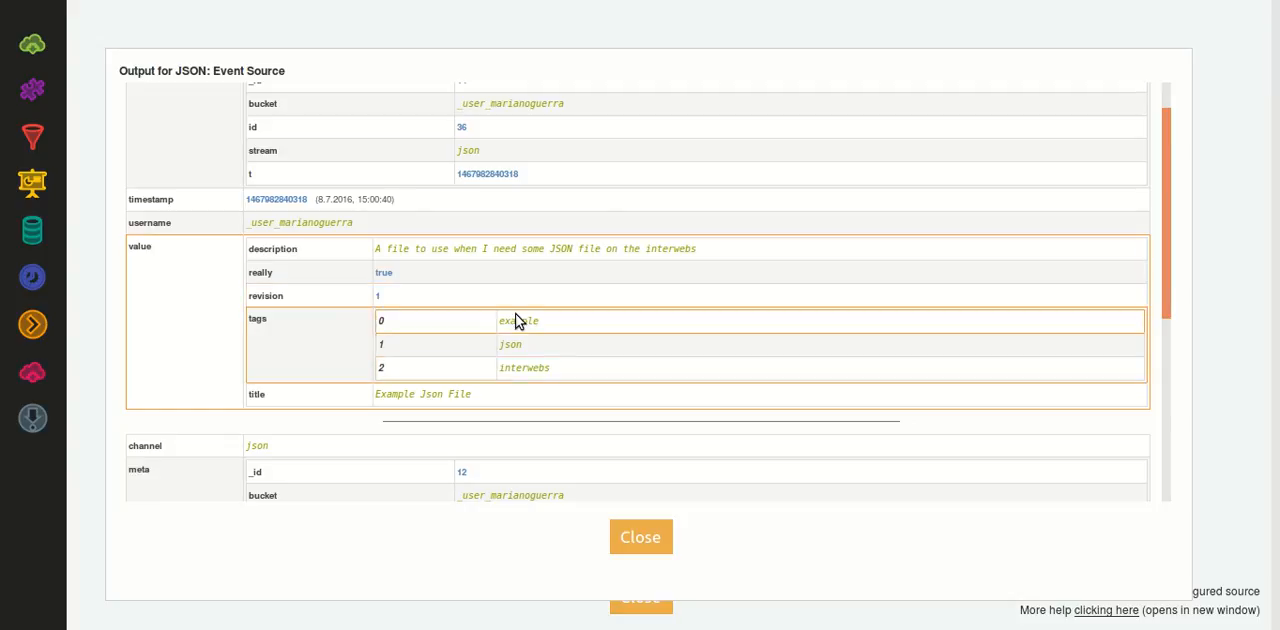
click(643, 536)
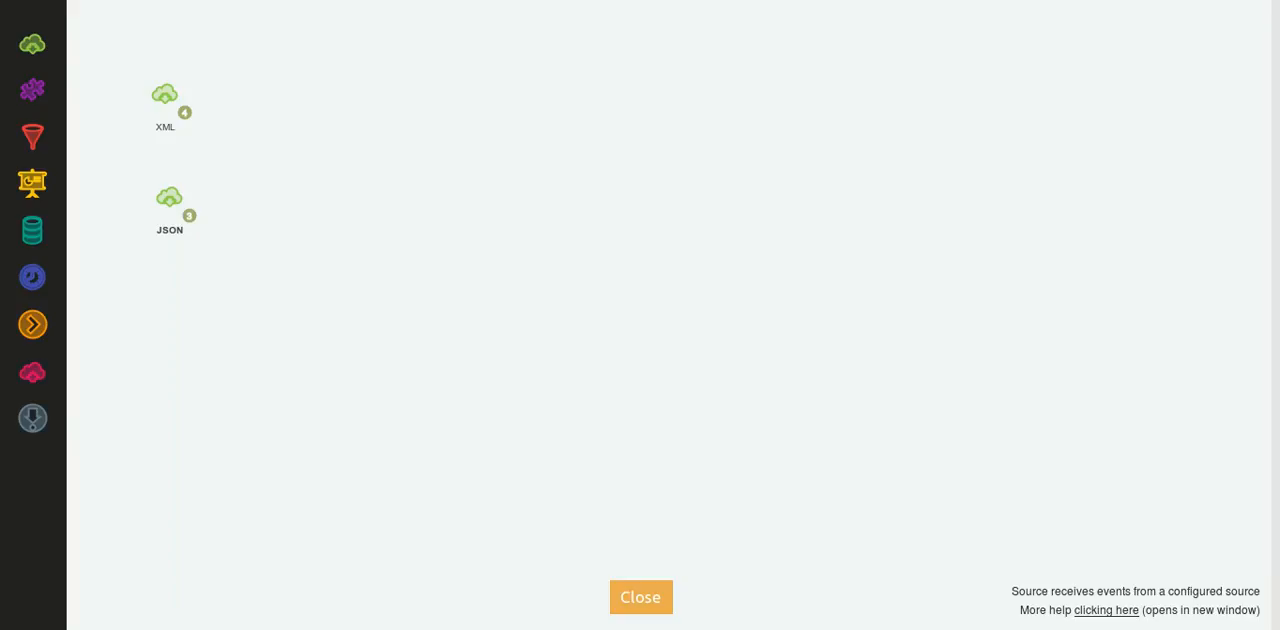